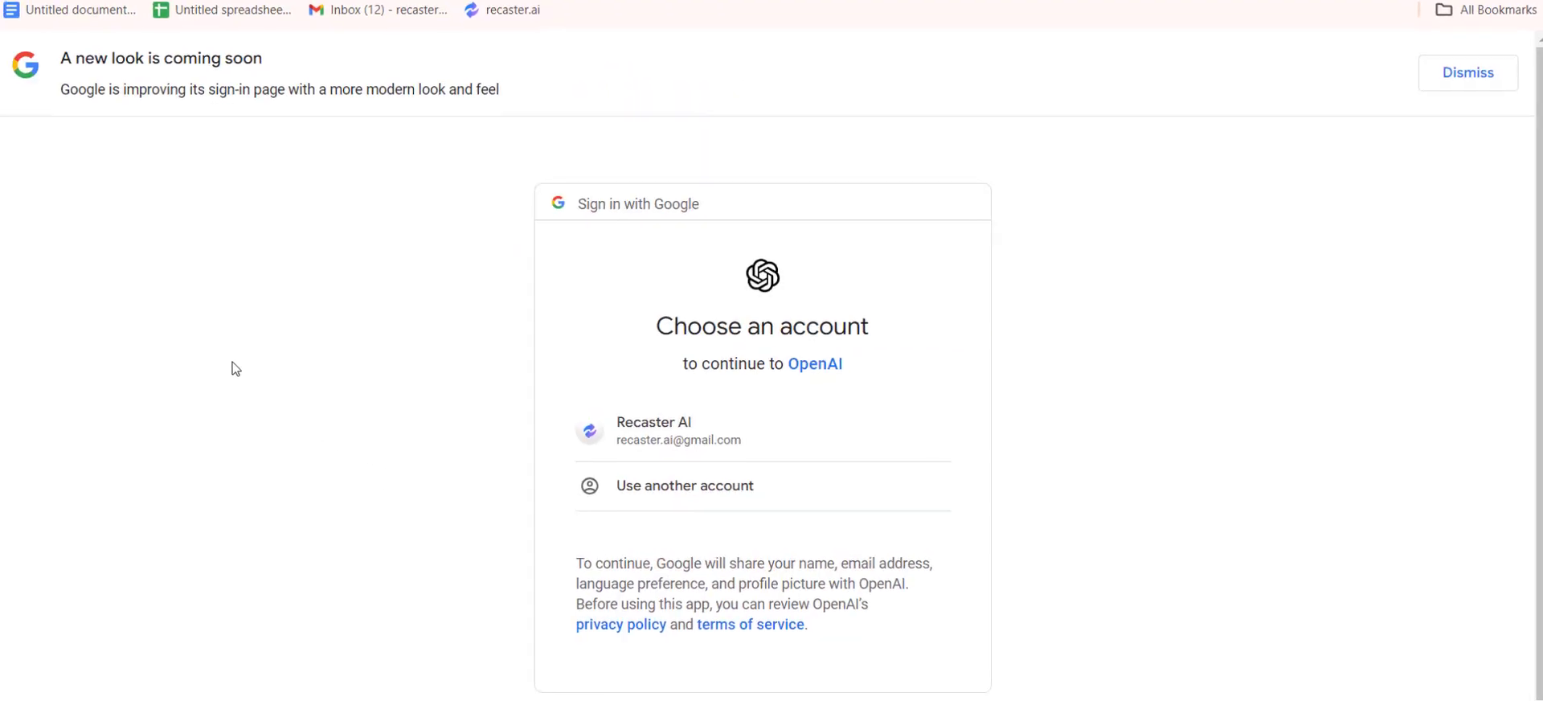
Sign in to OpenAI with the listed Google account and approve sharing the account details.
{"action": "left_click", "coordinate": [675, 433]}
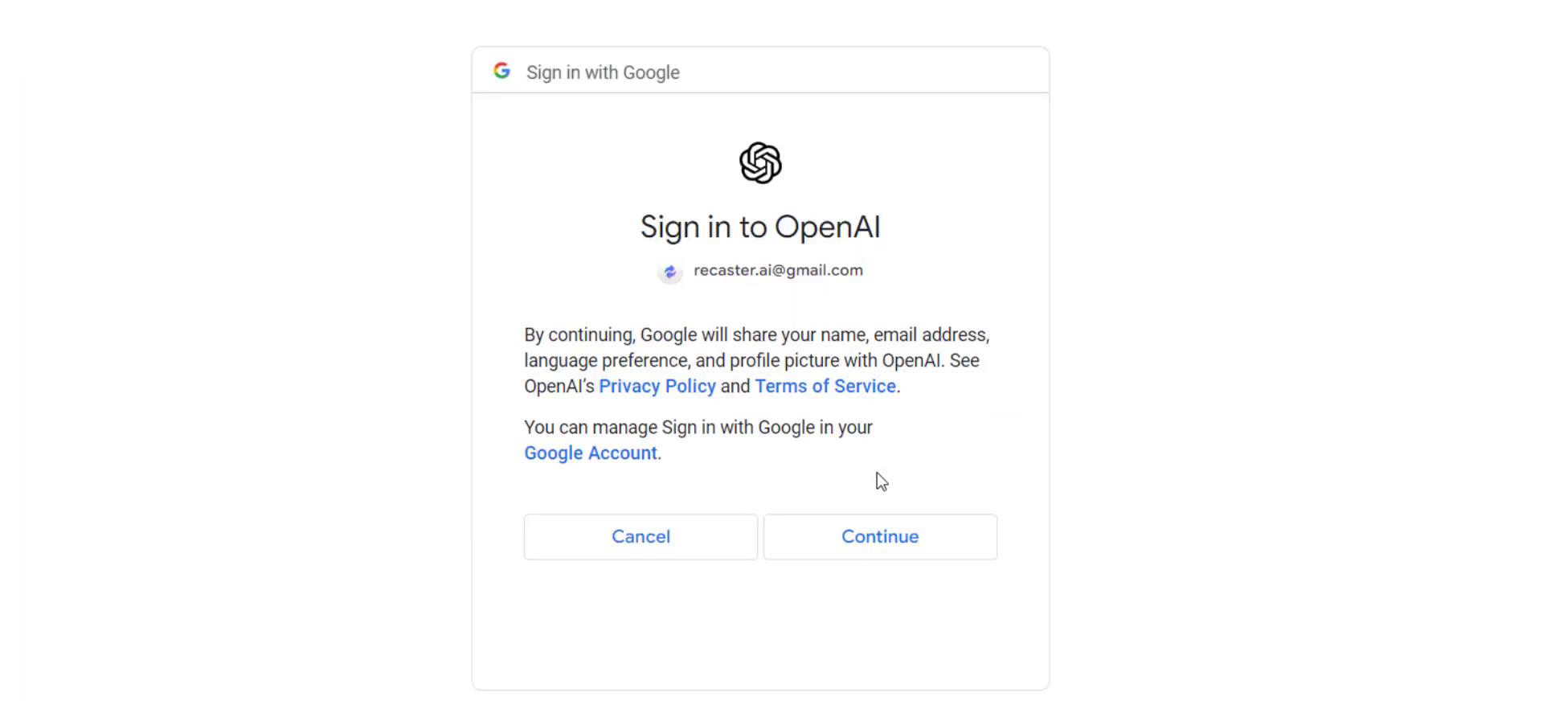
{"action": "left_click", "coordinate": [869, 544]}
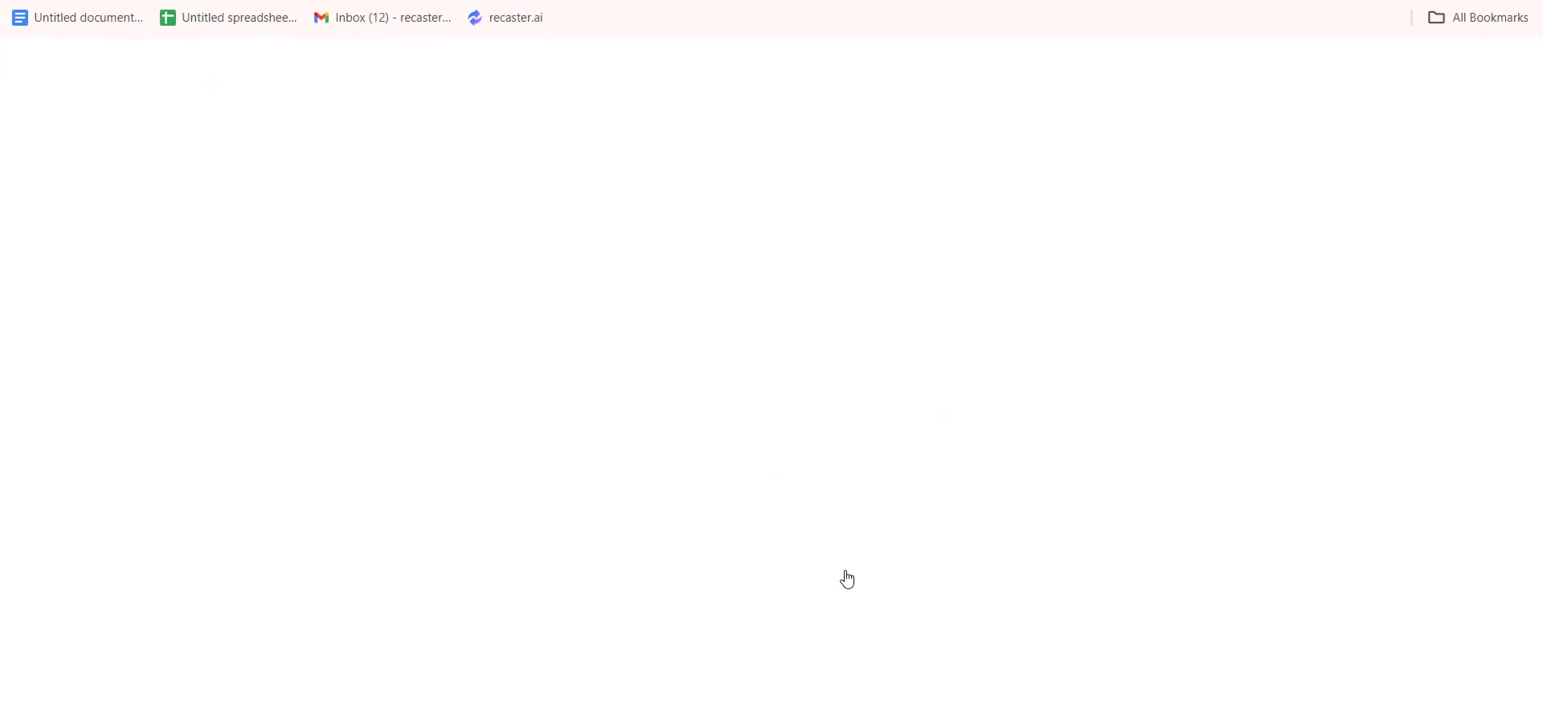
Enter "ShipGPT AI" as the organization name in the OpenAI sign-up form.
{"action": "left_click", "coordinate": [731, 369]}
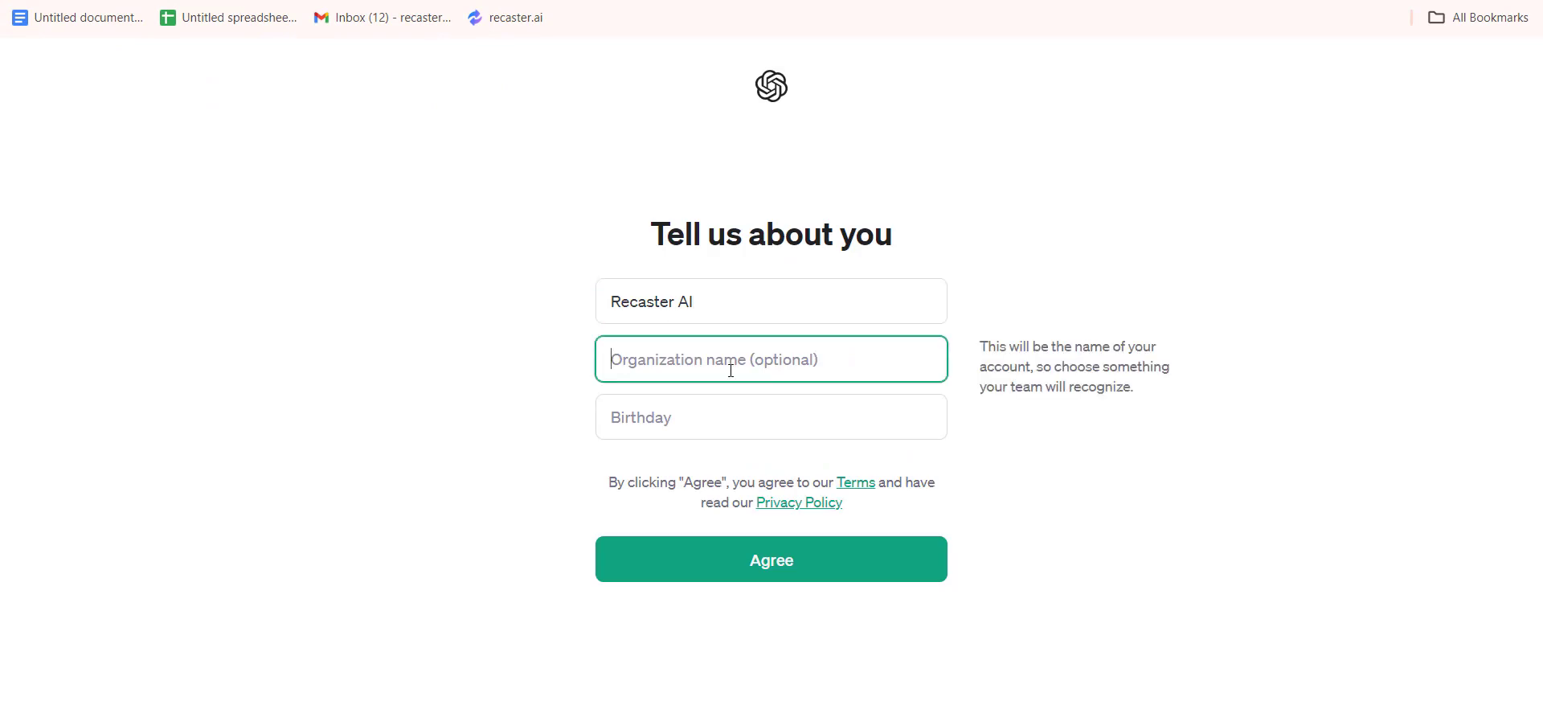
{"action": "type", "text": "S"}
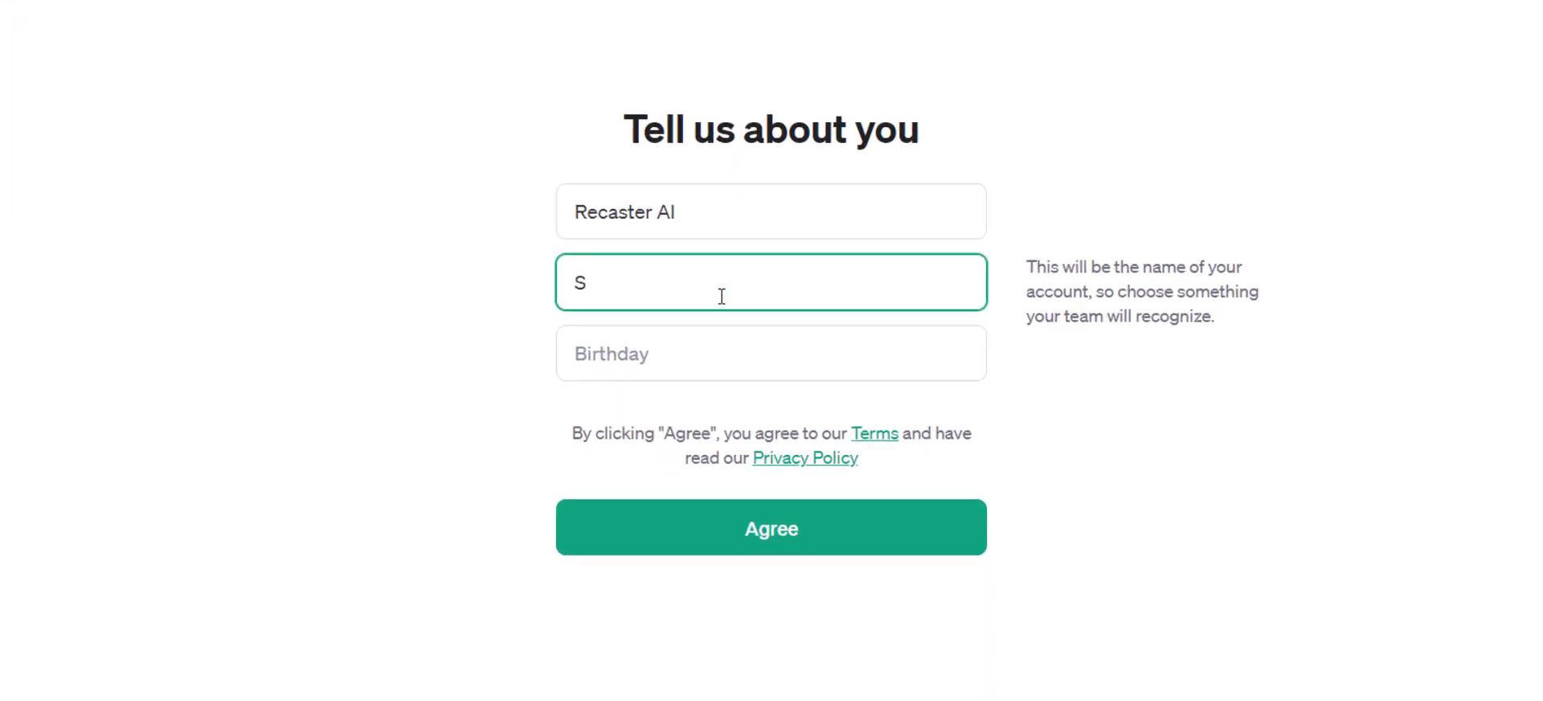
{"action": "type", "text": "H"}
{"action": "key", "text": "BackSpace"}
{"action": "type", "text": "hipt"}
{"action": "key", "text": "BackSpace"}
{"action": "type", "text": "GPT AI"}
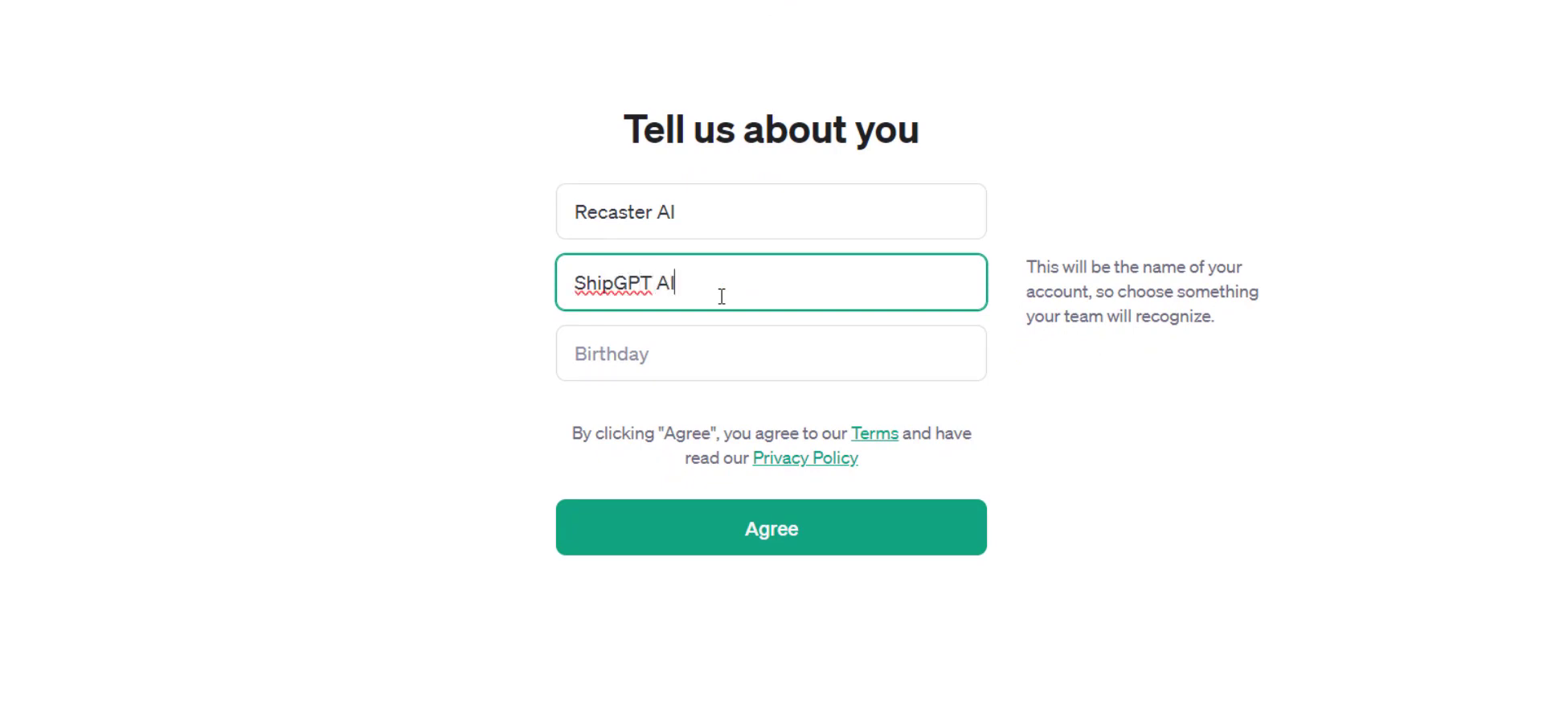
Fill in the date of birth and agree to the terms to finish the OpenAI sign-up.
{"action": "left_click", "coordinate": [735, 542]}
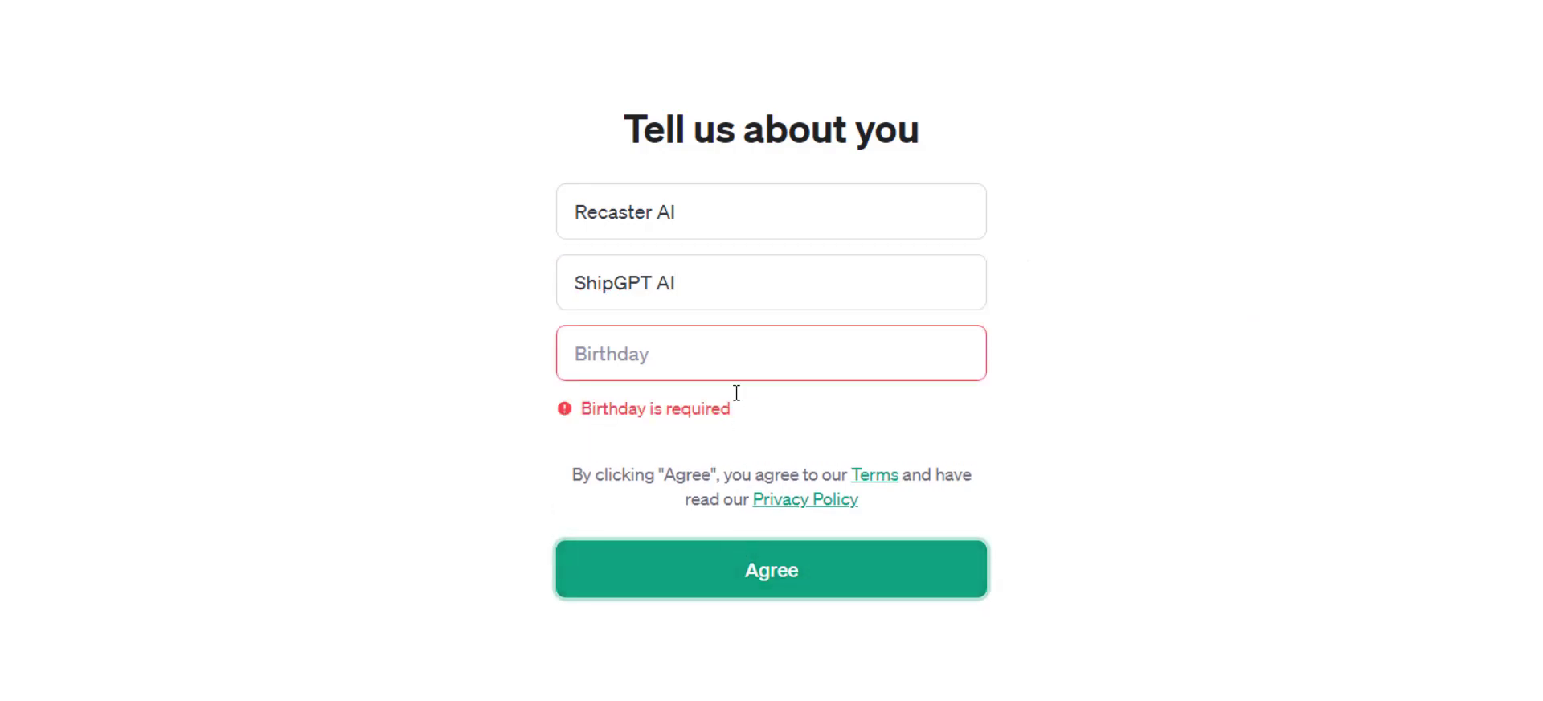
{"action": "left_click", "coordinate": [749, 370]}
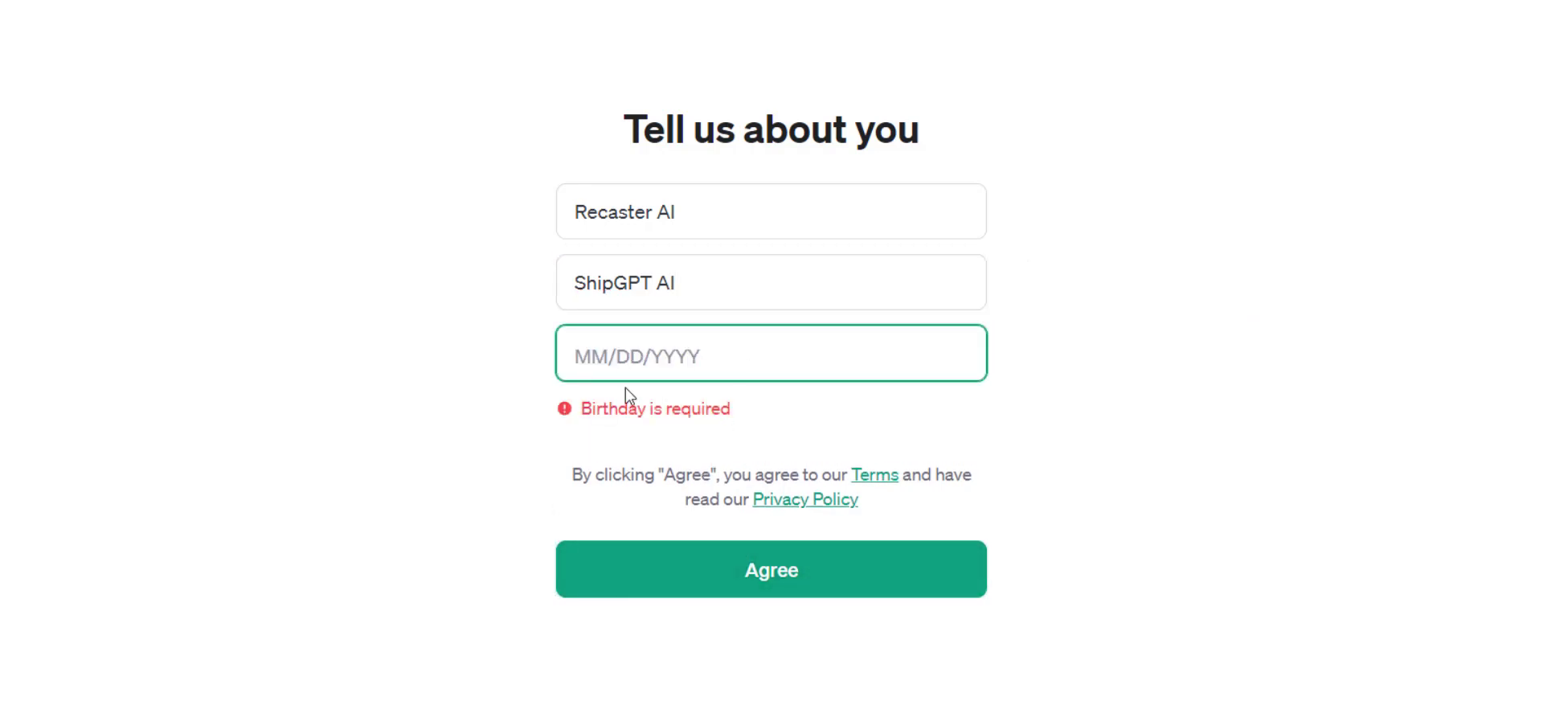
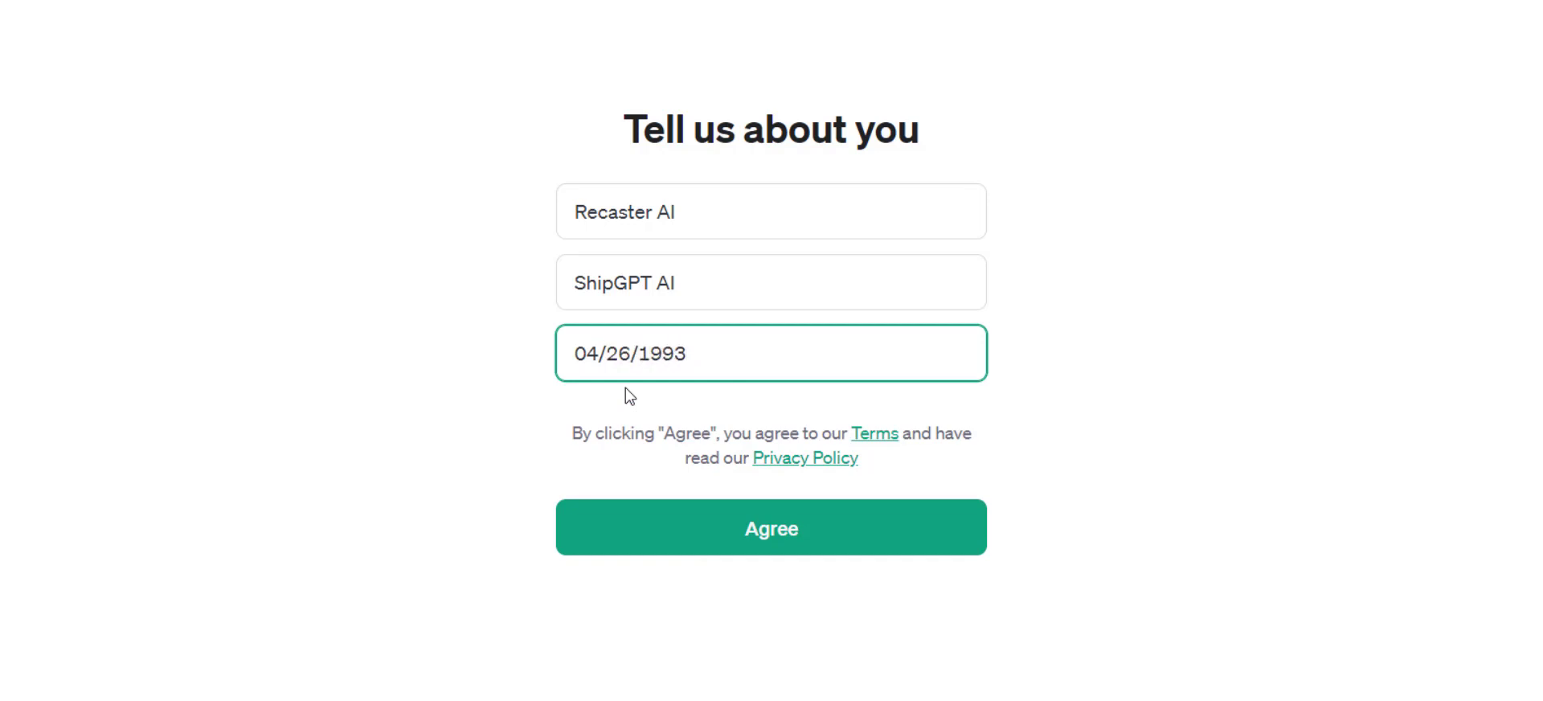
{"action": "left_click", "coordinate": [773, 529]}
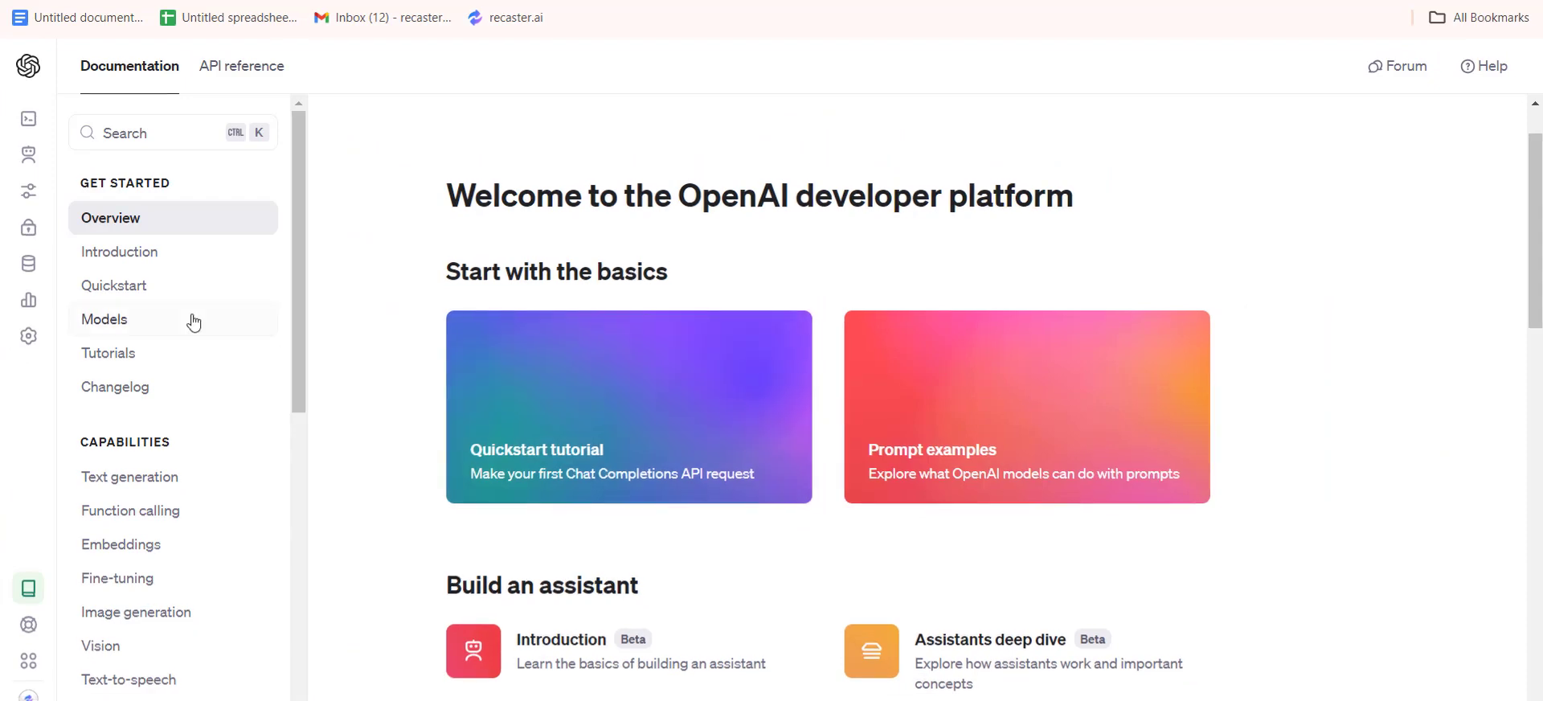
Open the API keys page and try to start phone number verification by entering the country code.
{"action": "mouse_move", "coordinate": [21, 202]}
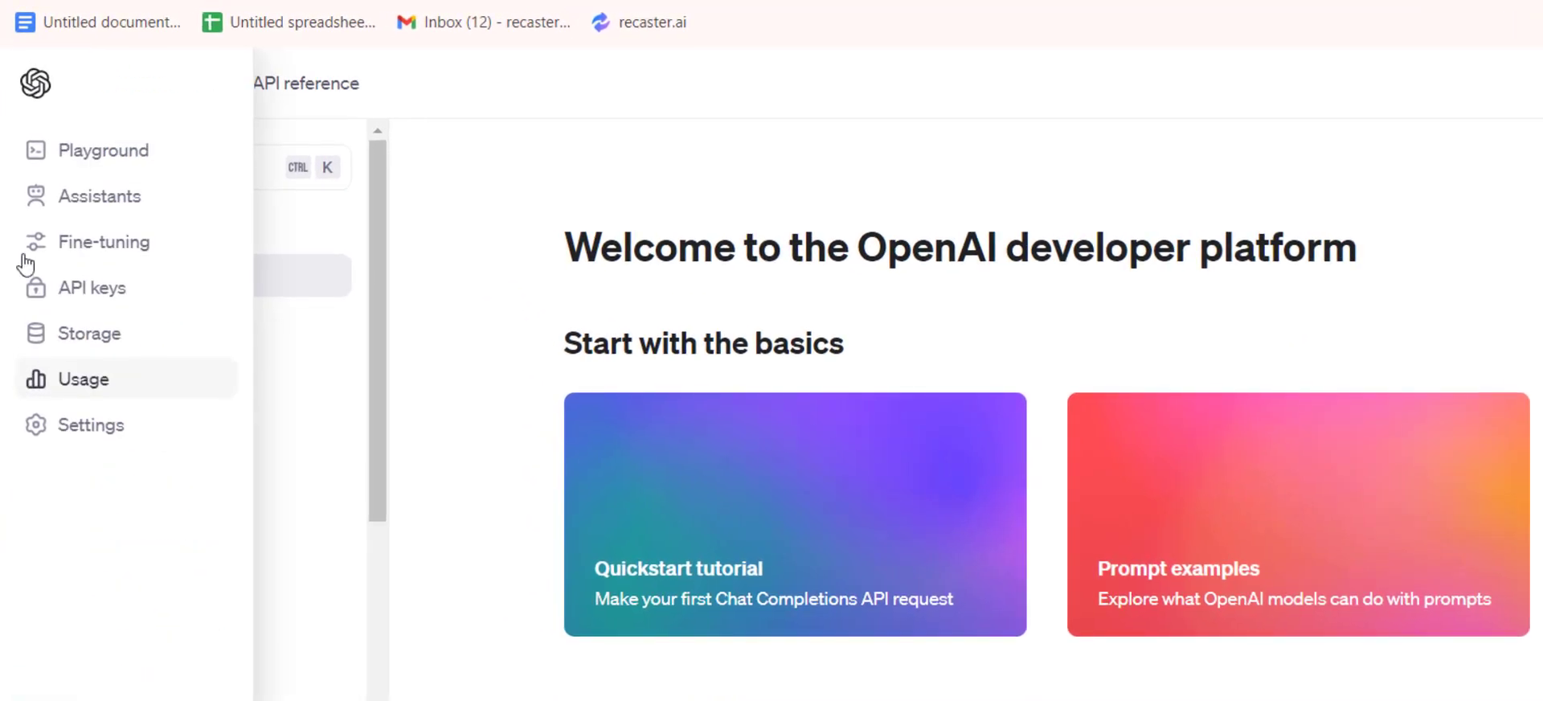
{"action": "left_click", "coordinate": [105, 295]}
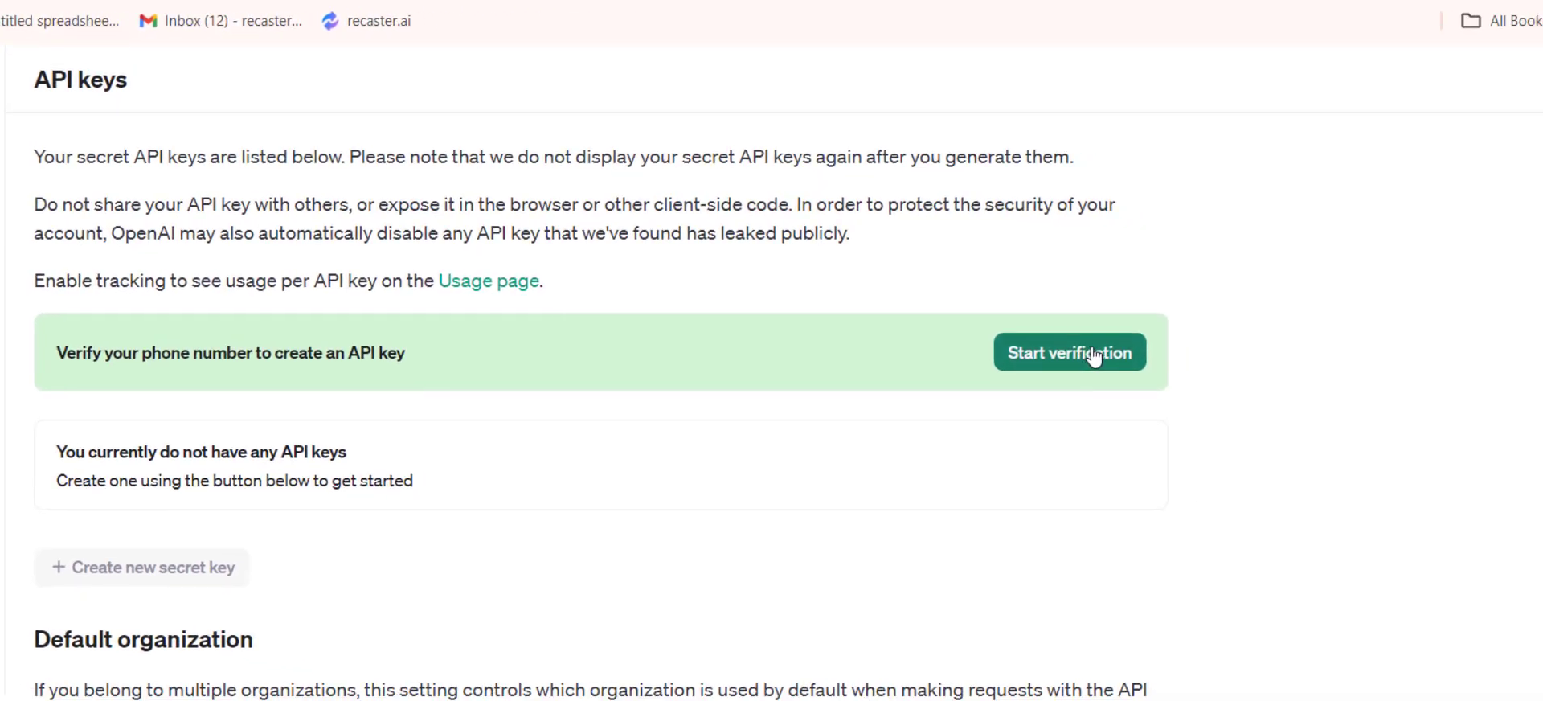
{"action": "left_click", "coordinate": [1045, 351]}
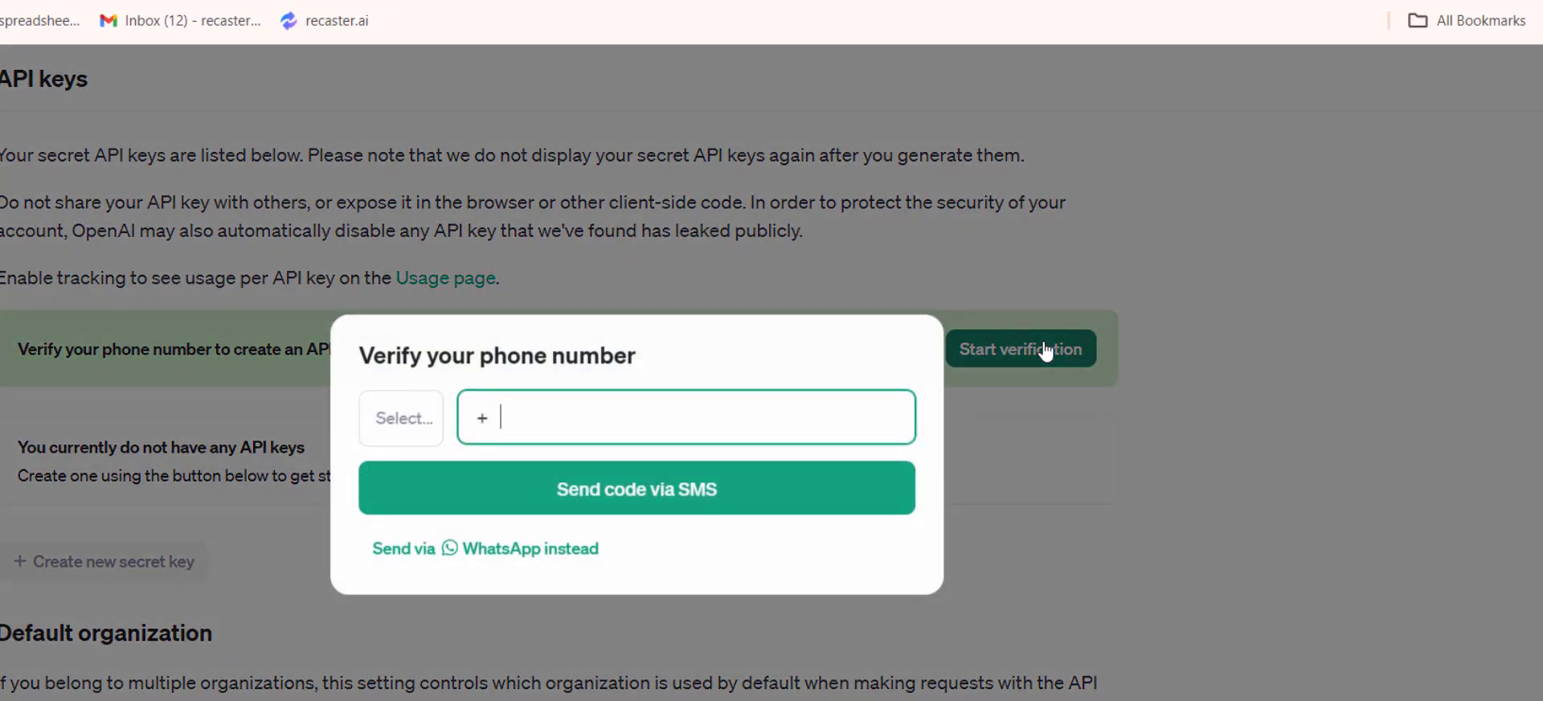
{"action": "type", "text": "92"}
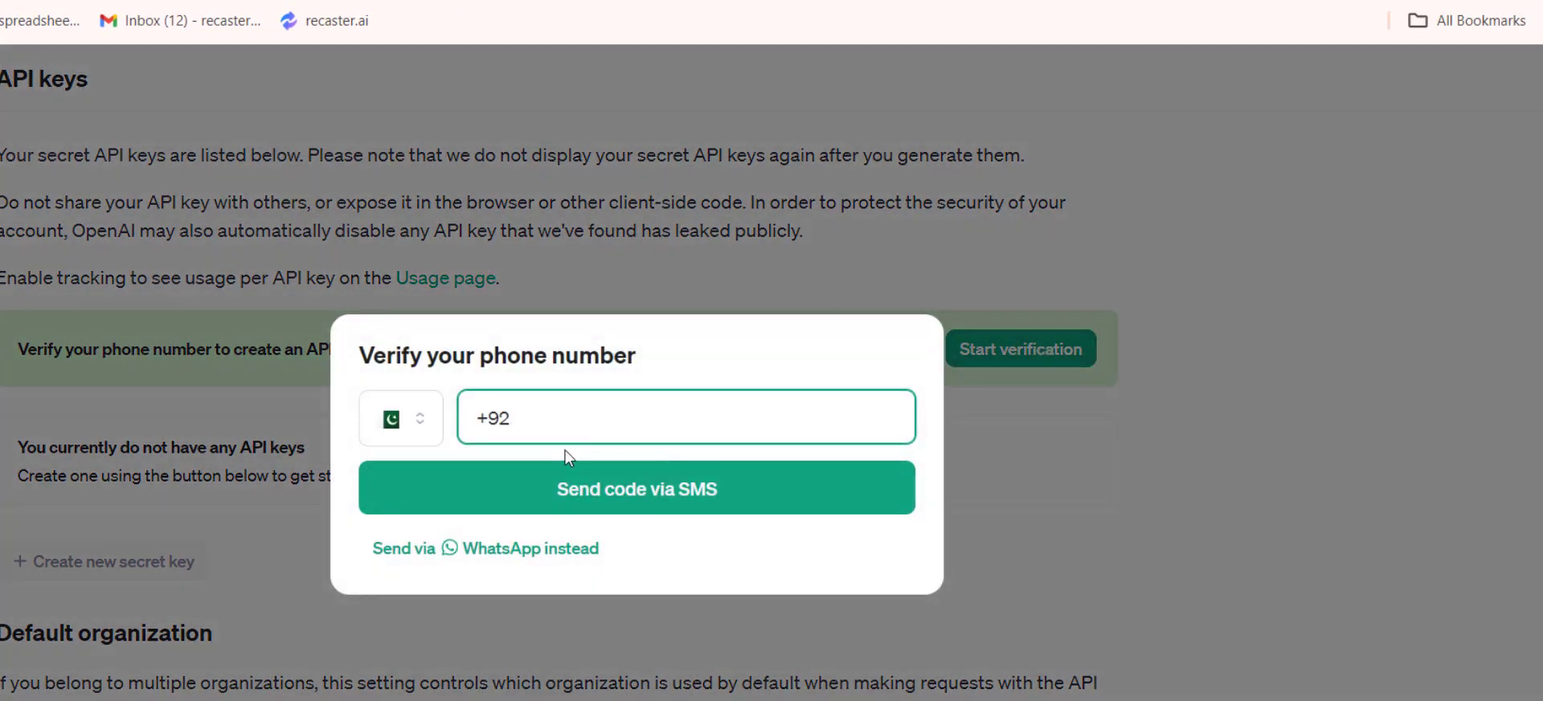
{"action": "left_click", "coordinate": [213, 518]}
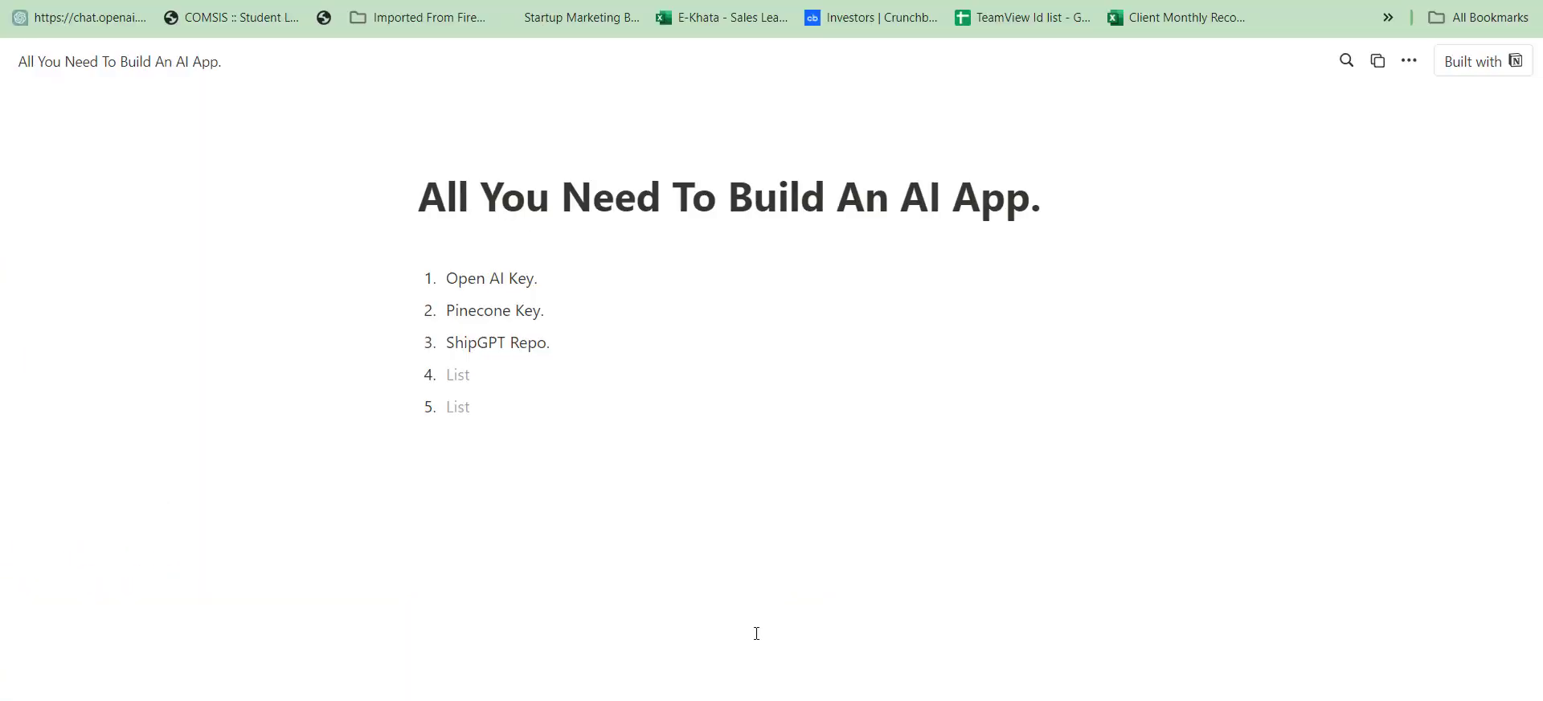
Load the OpenAI platform in a new tab of the other browser profile and open its API keys page.
{"action": "key", "text": "ctrl+t"}
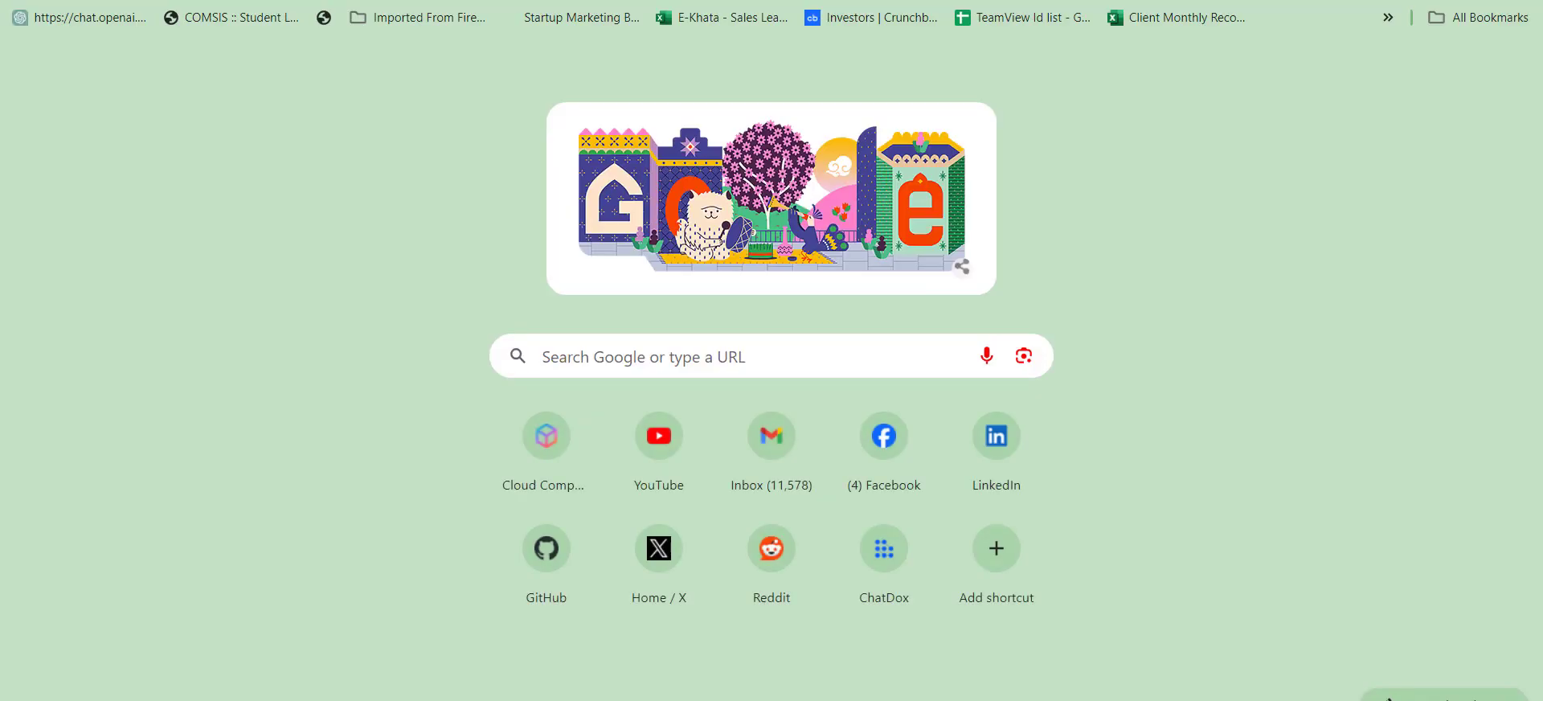
{"action": "left_click", "coordinate": [563, 0]}
{"action": "type", "text": "platform"}
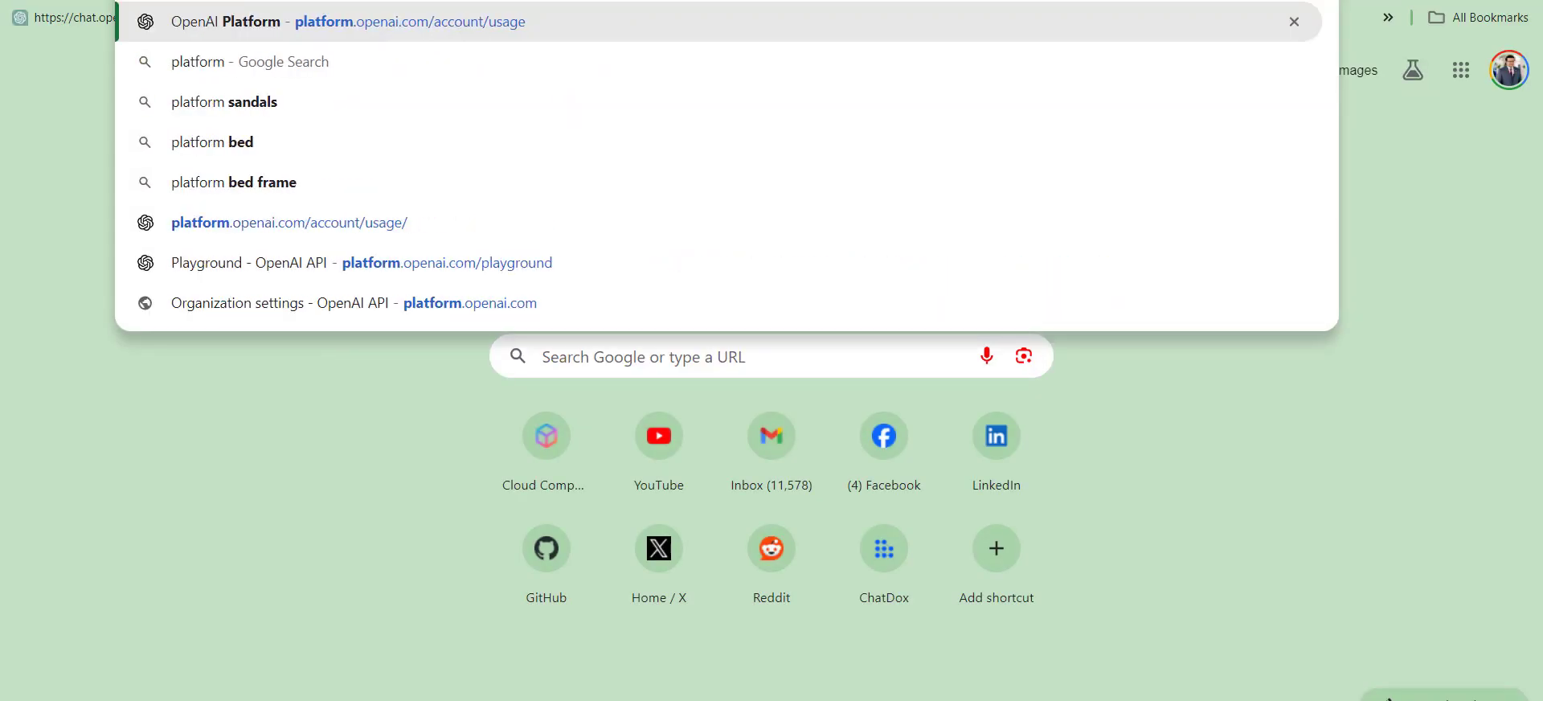
{"action": "key", "text": "Return"}
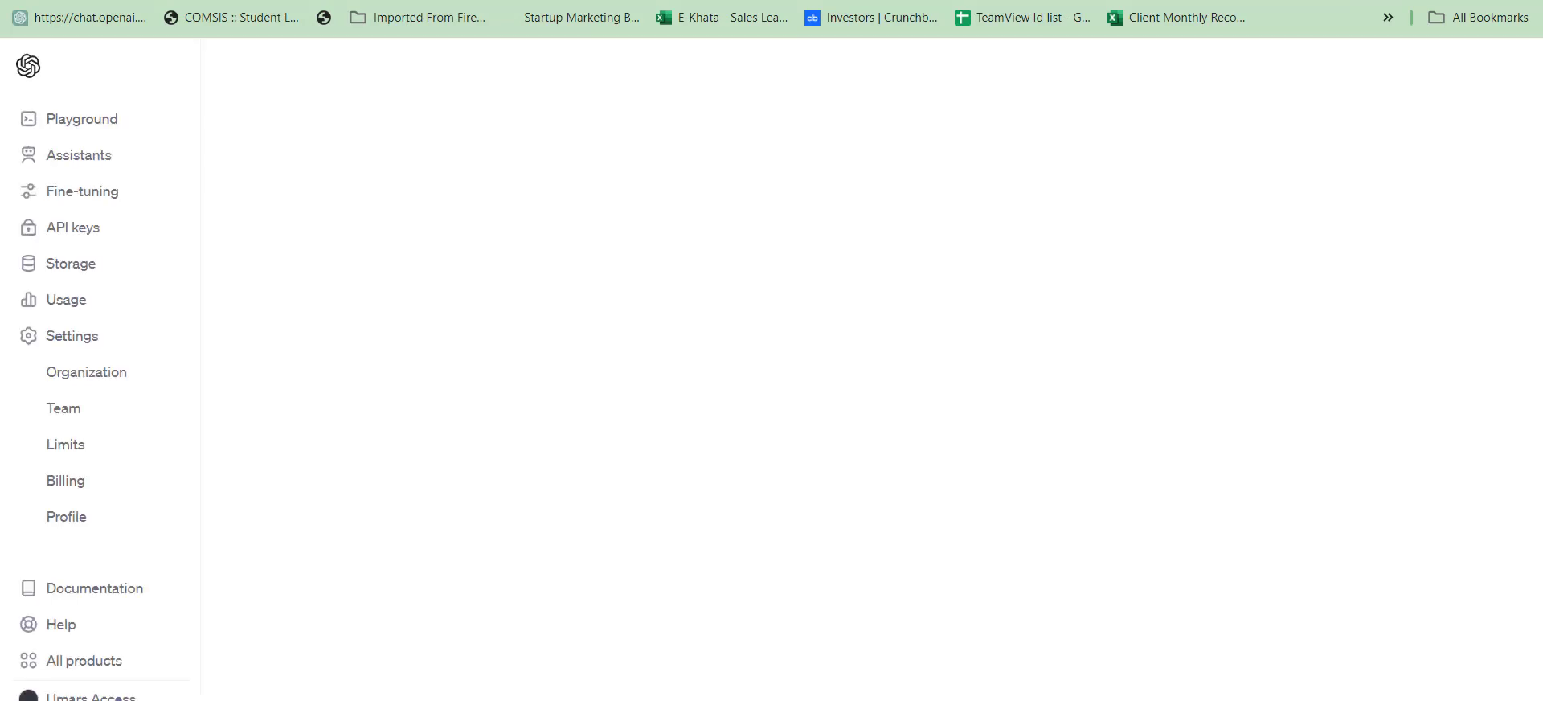
{"action": "left_click", "coordinate": [79, 227]}
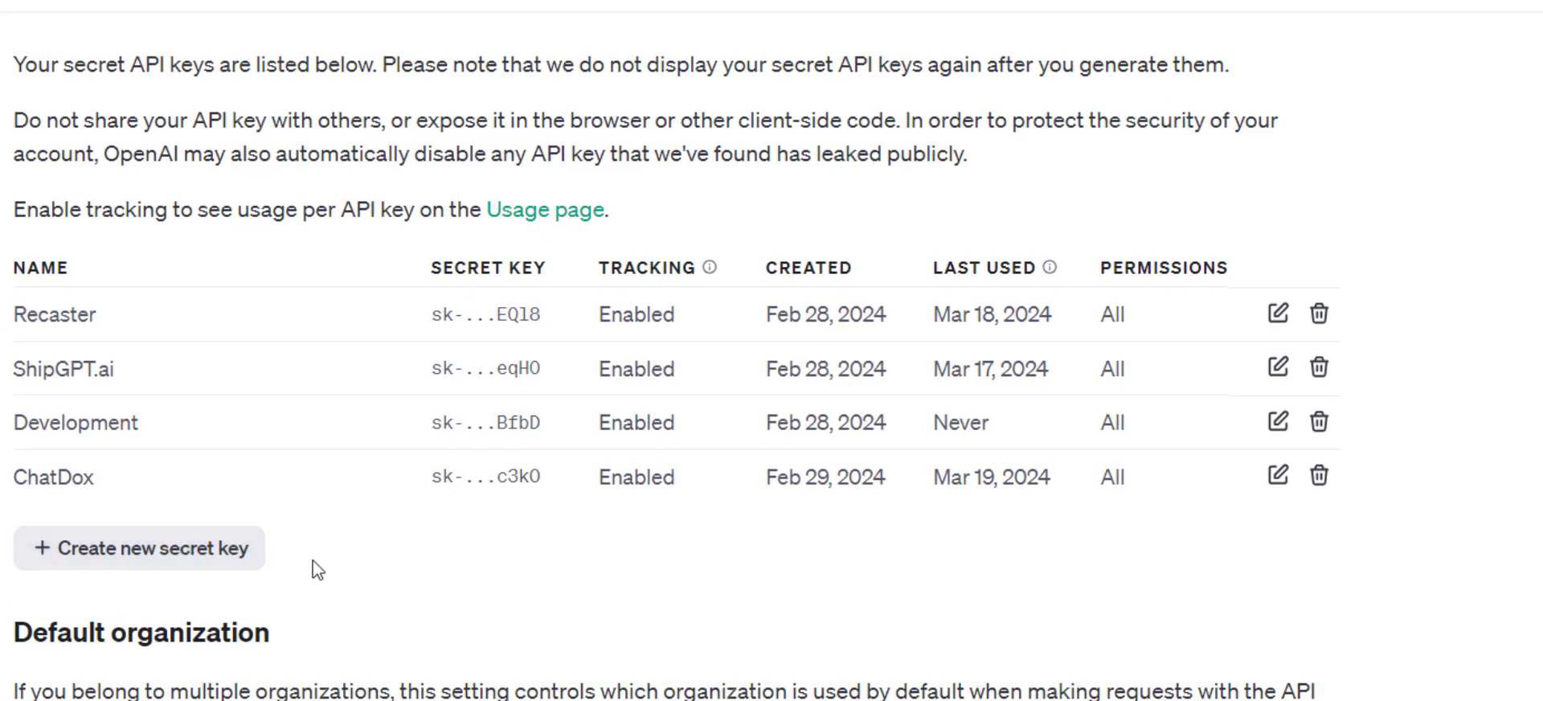
Create a new secret key named "Testing", copy the key and close its dialog.
{"action": "left_click", "coordinate": [184, 562]}
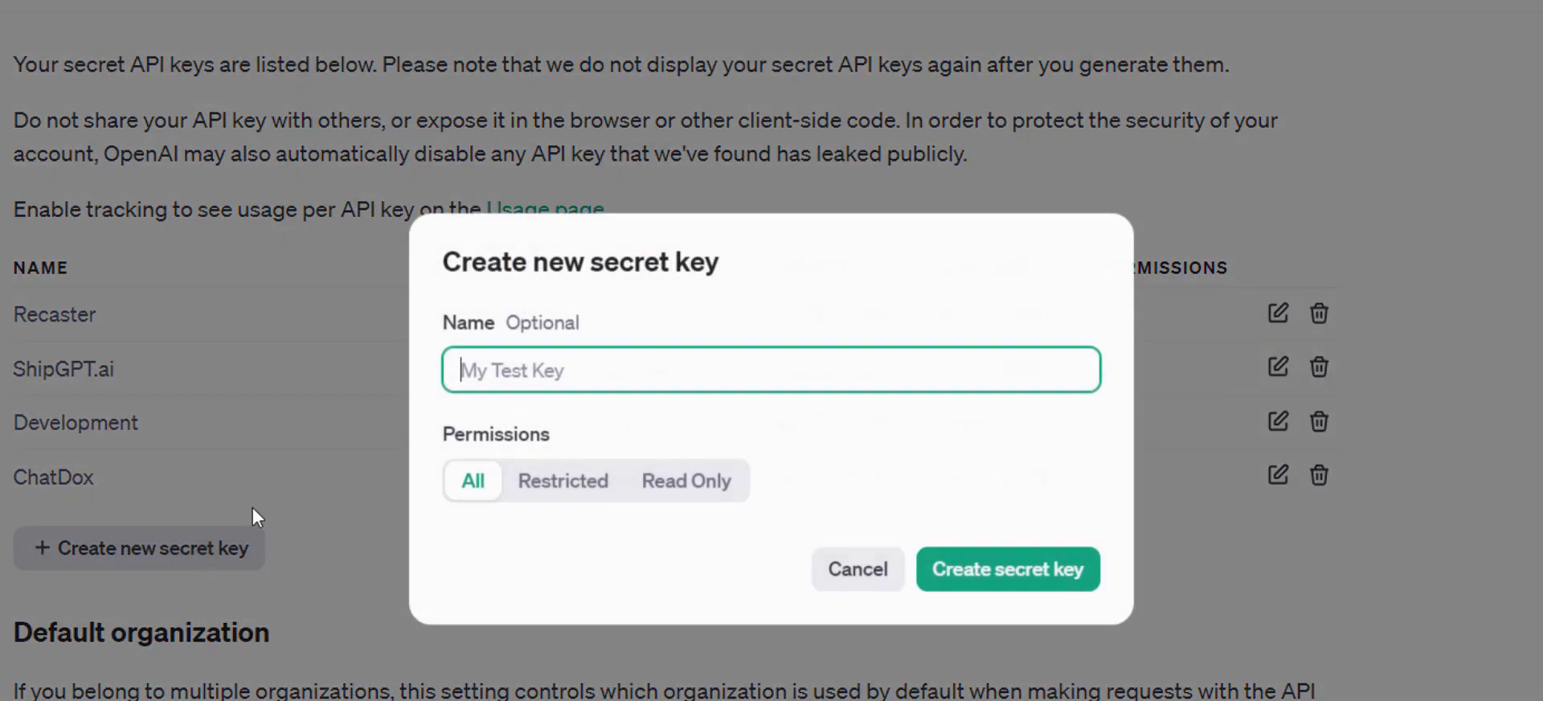
{"action": "type", "text": "Testing"}
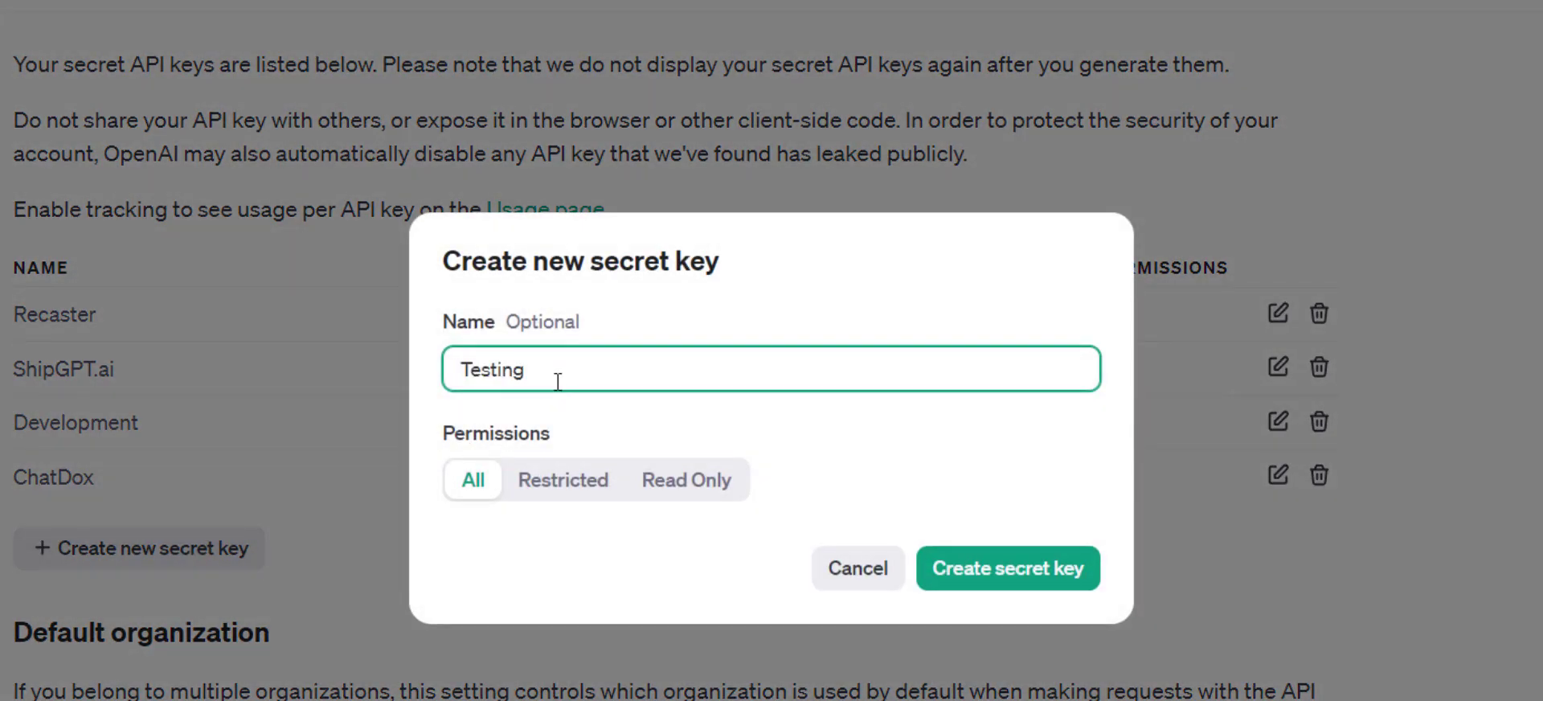
{"action": "left_click", "coordinate": [1041, 586]}
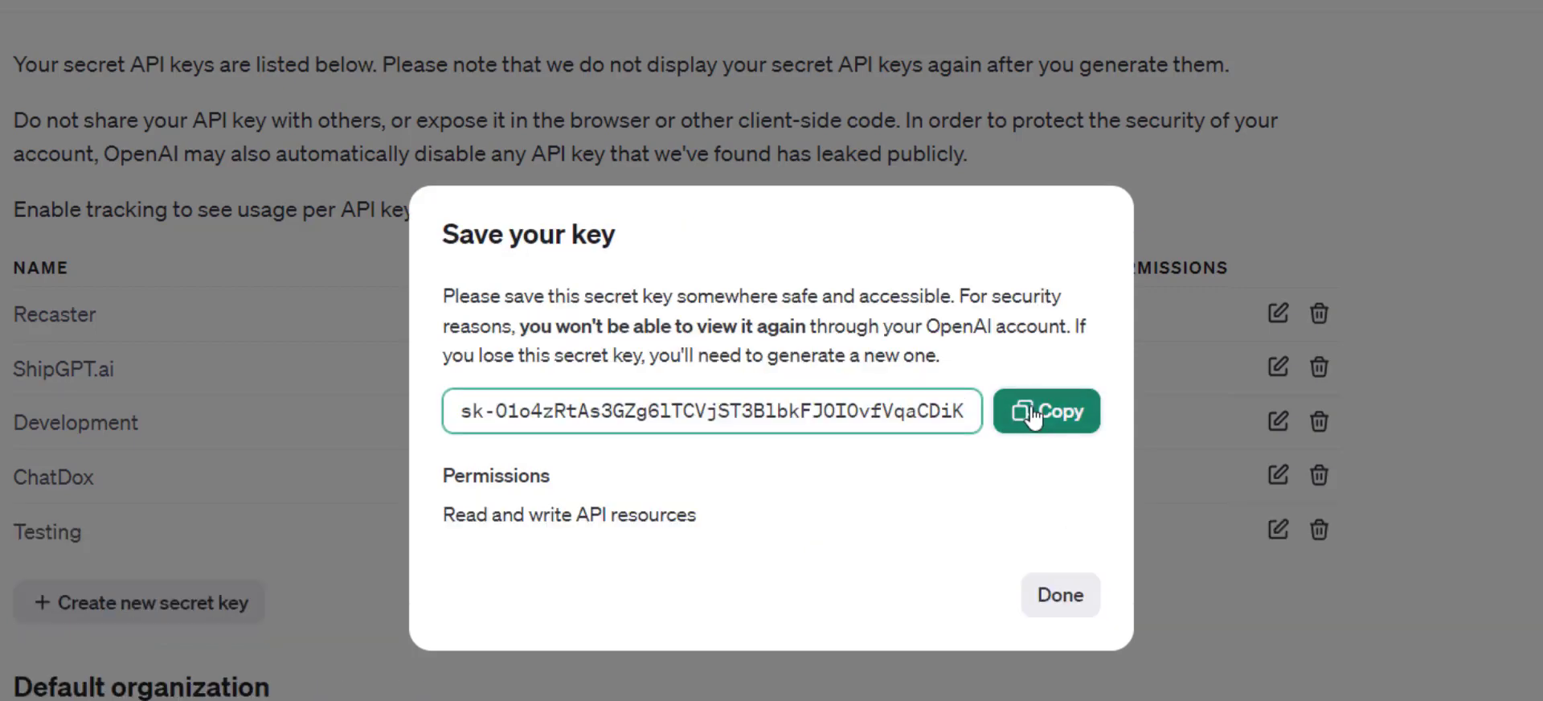
{"action": "left_click", "coordinate": [1035, 415]}
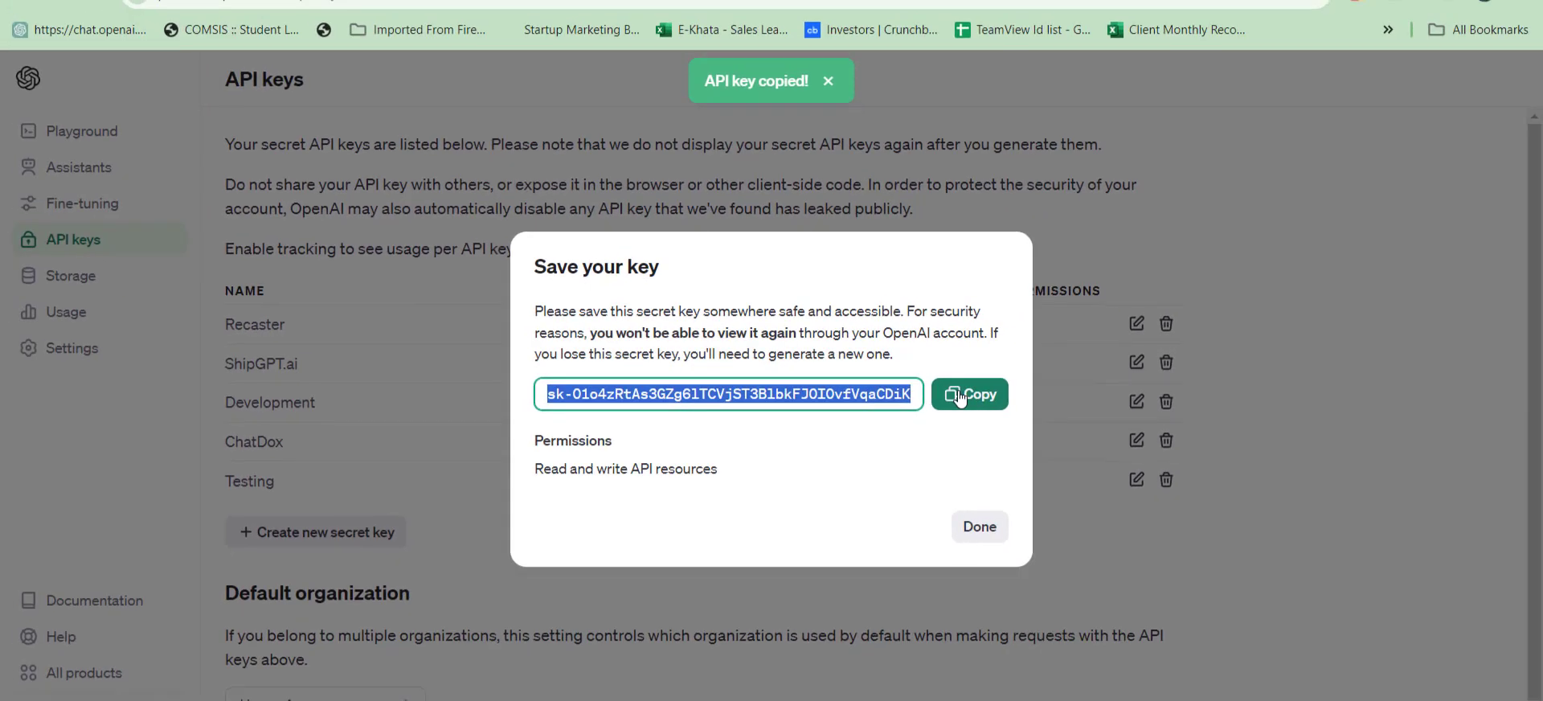
{"action": "left_click", "coordinate": [1237, 617]}
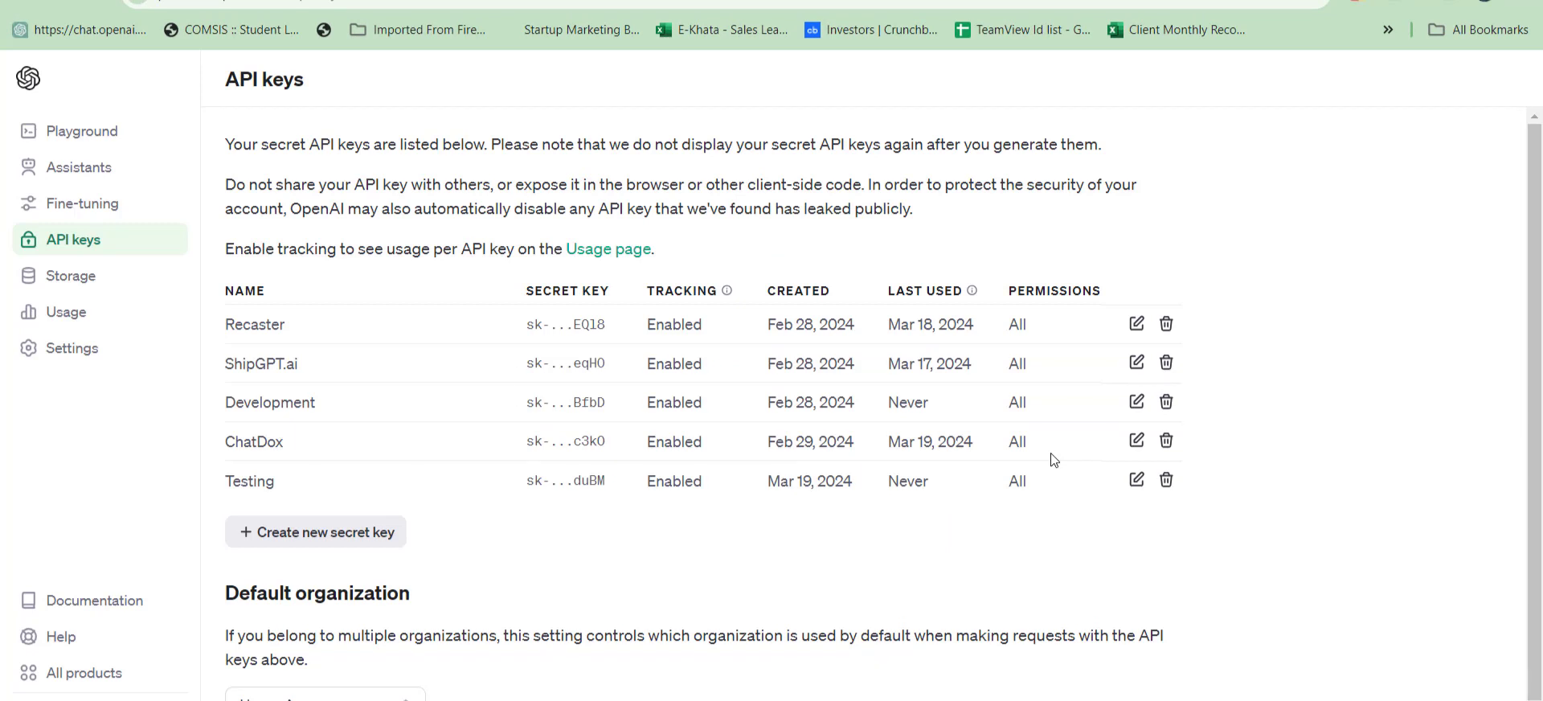
Return to the "All You Need To Build An AI App." list and highlight the Pinecone Key item.
{"action": "key", "text": "ctrl+shift+Tab"}
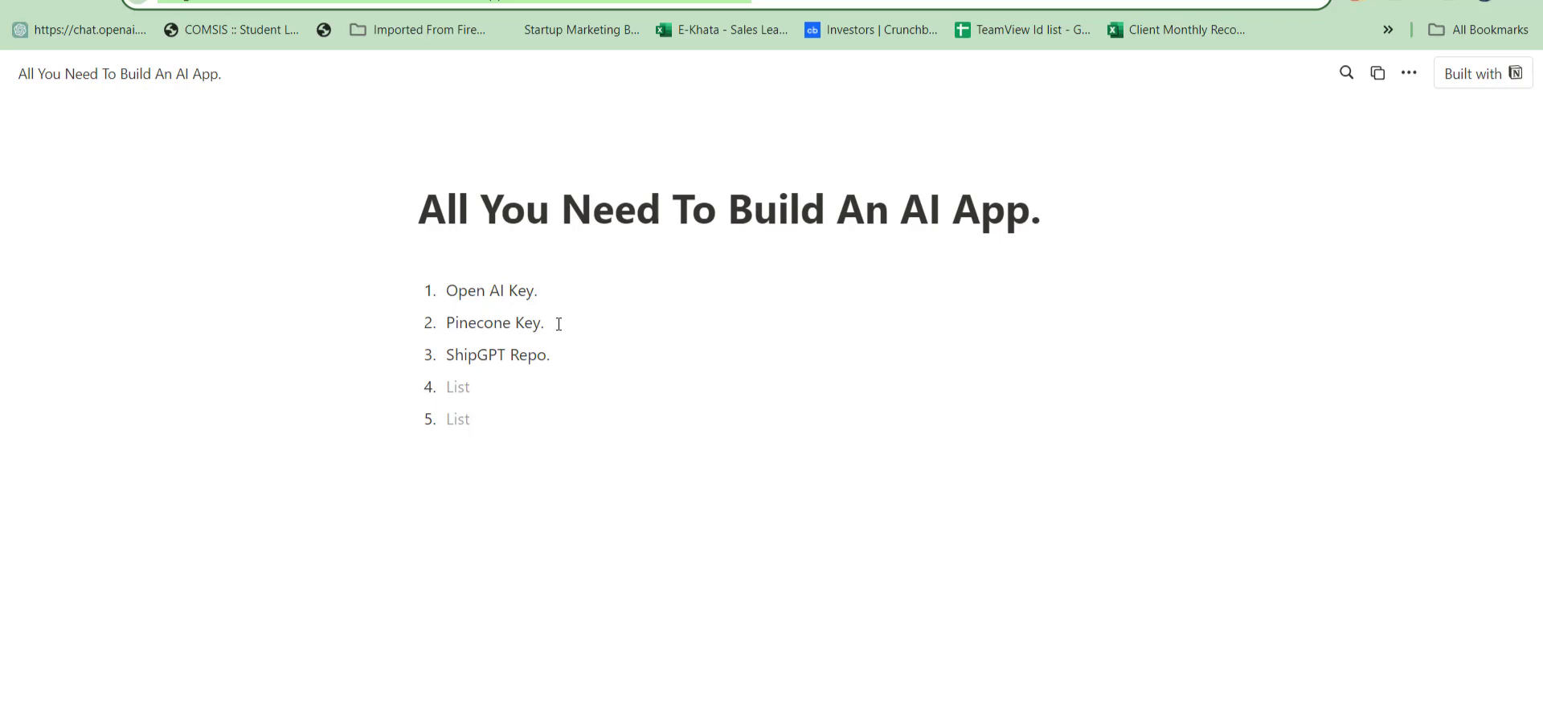
{"action": "left_click_drag", "start_coordinate": [559, 323], "coordinate": [447, 324]}
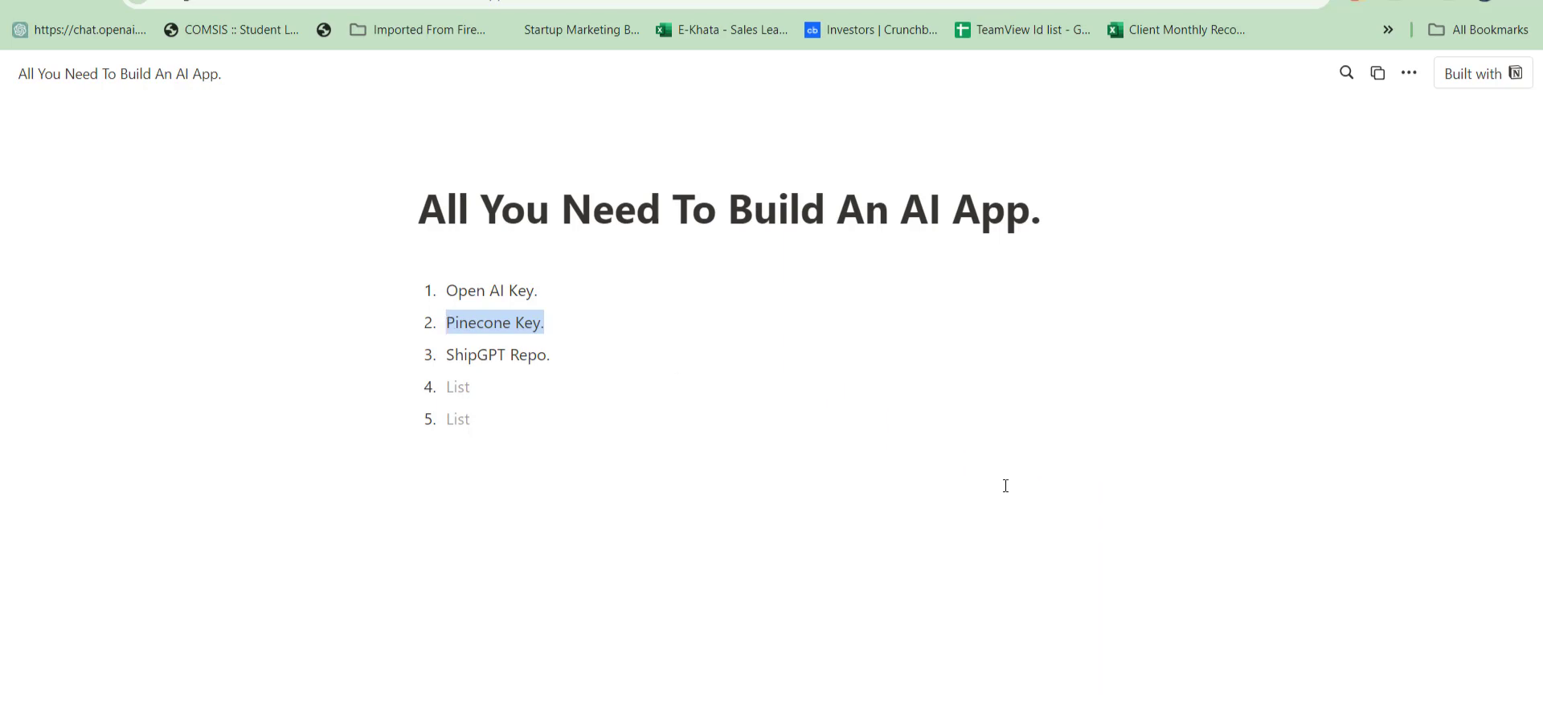
Switch back to the first browser profile, search Google for "pinecone" in a new tab and open the Pinecone website.
{"action": "key", "text": "alt+Tab"}
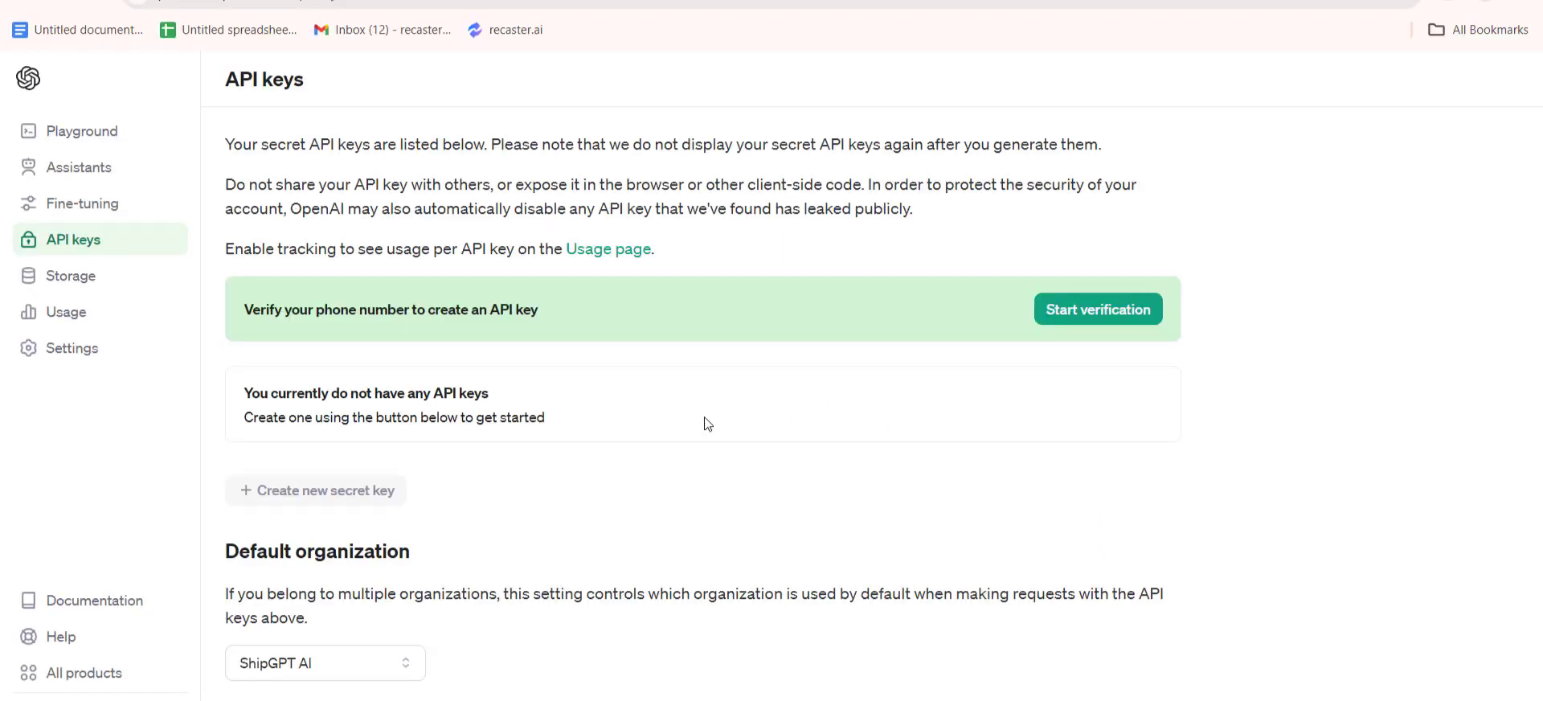
{"action": "key", "text": "ctrl+t"}
{"action": "left_click", "coordinate": [766, 0]}
{"action": "type", "text": "pinecone"}
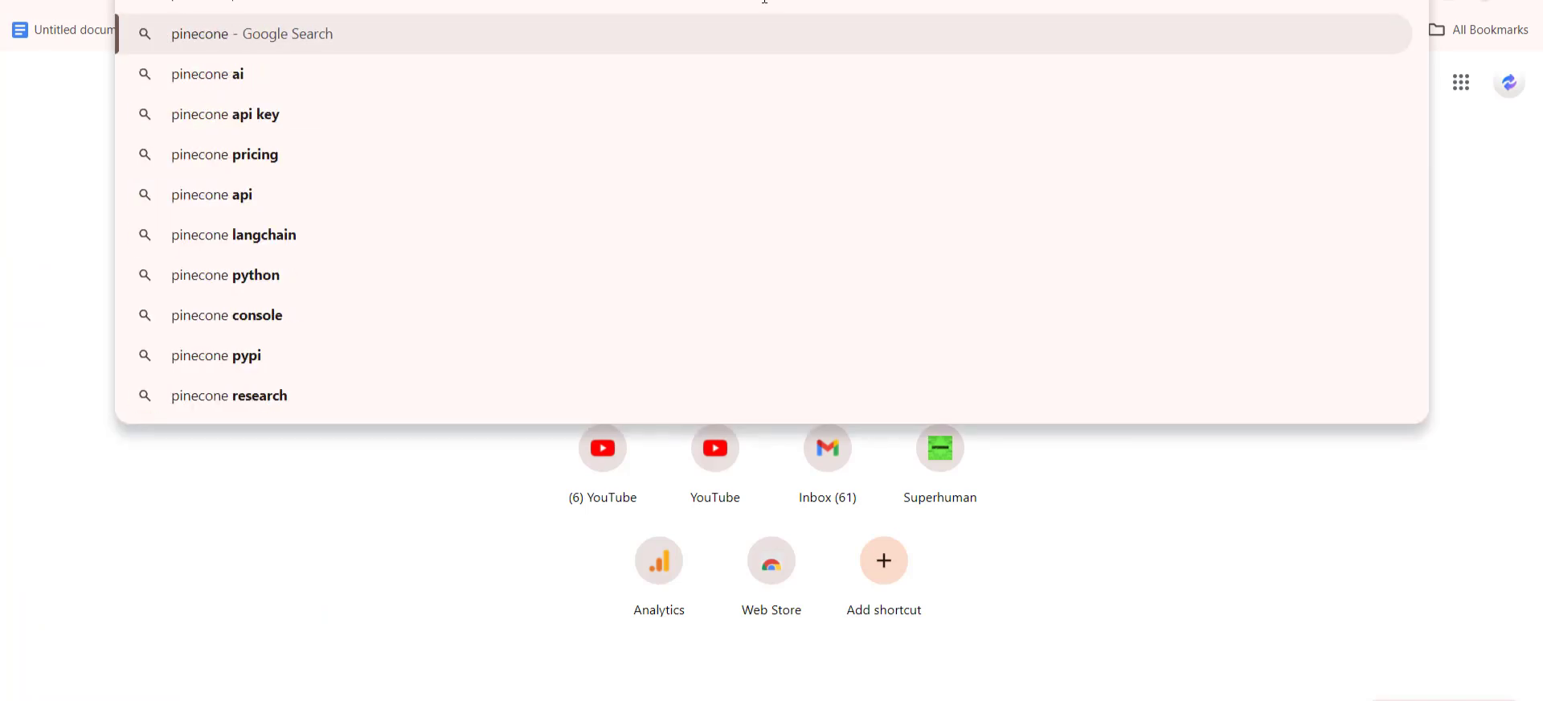
{"action": "key", "text": "Return"}
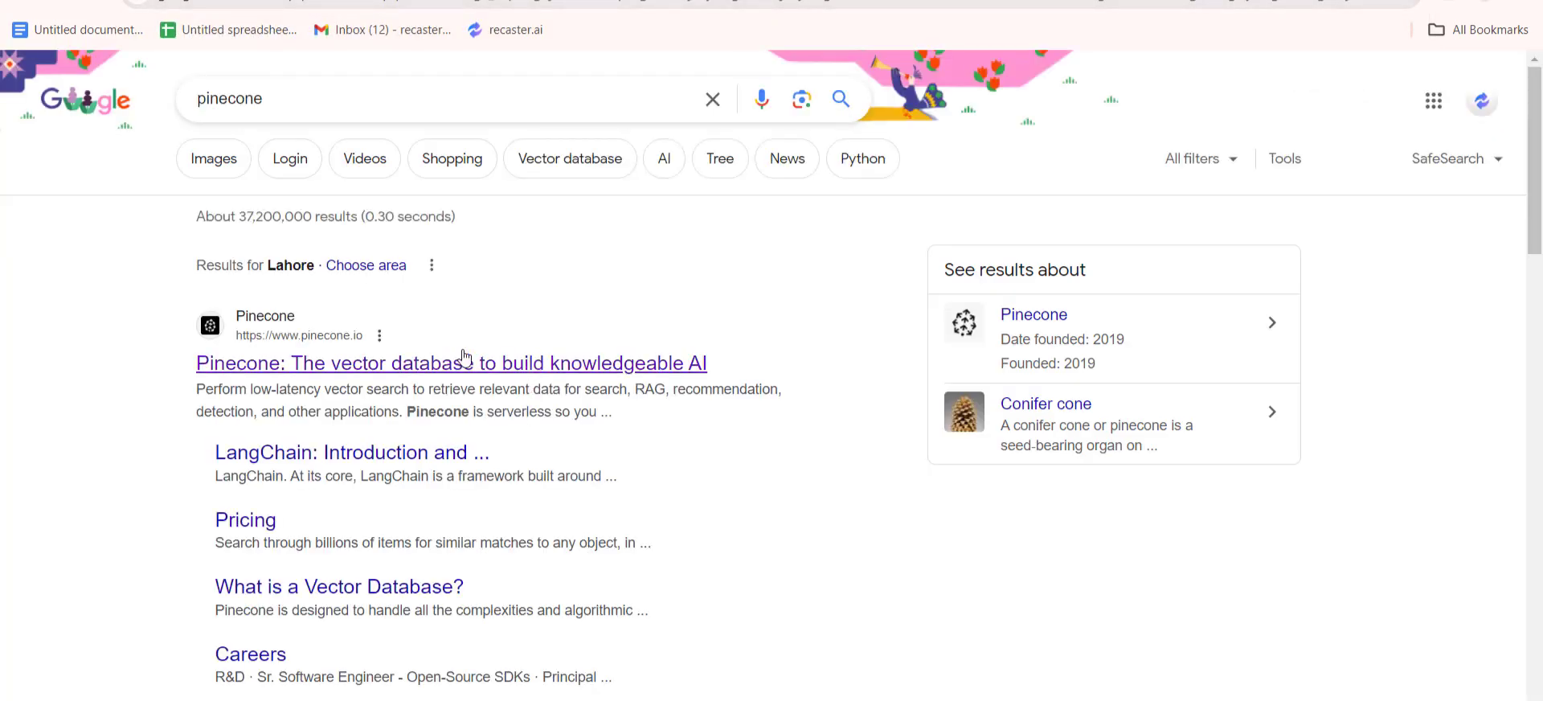
{"action": "left_click", "coordinate": [465, 359]}
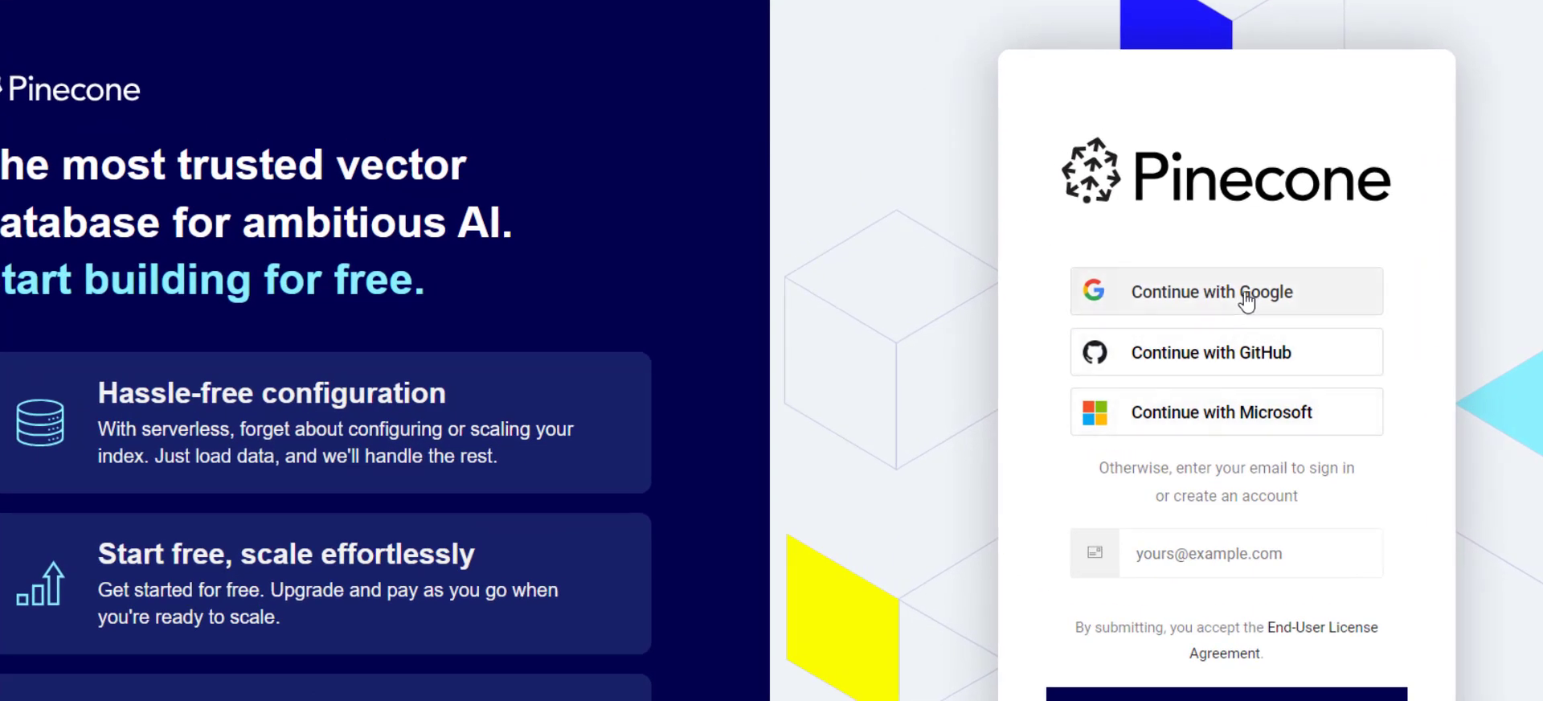
Sign in to Pinecone through Google with the listed account and approve the access.
{"action": "left_click", "coordinate": [1246, 296]}
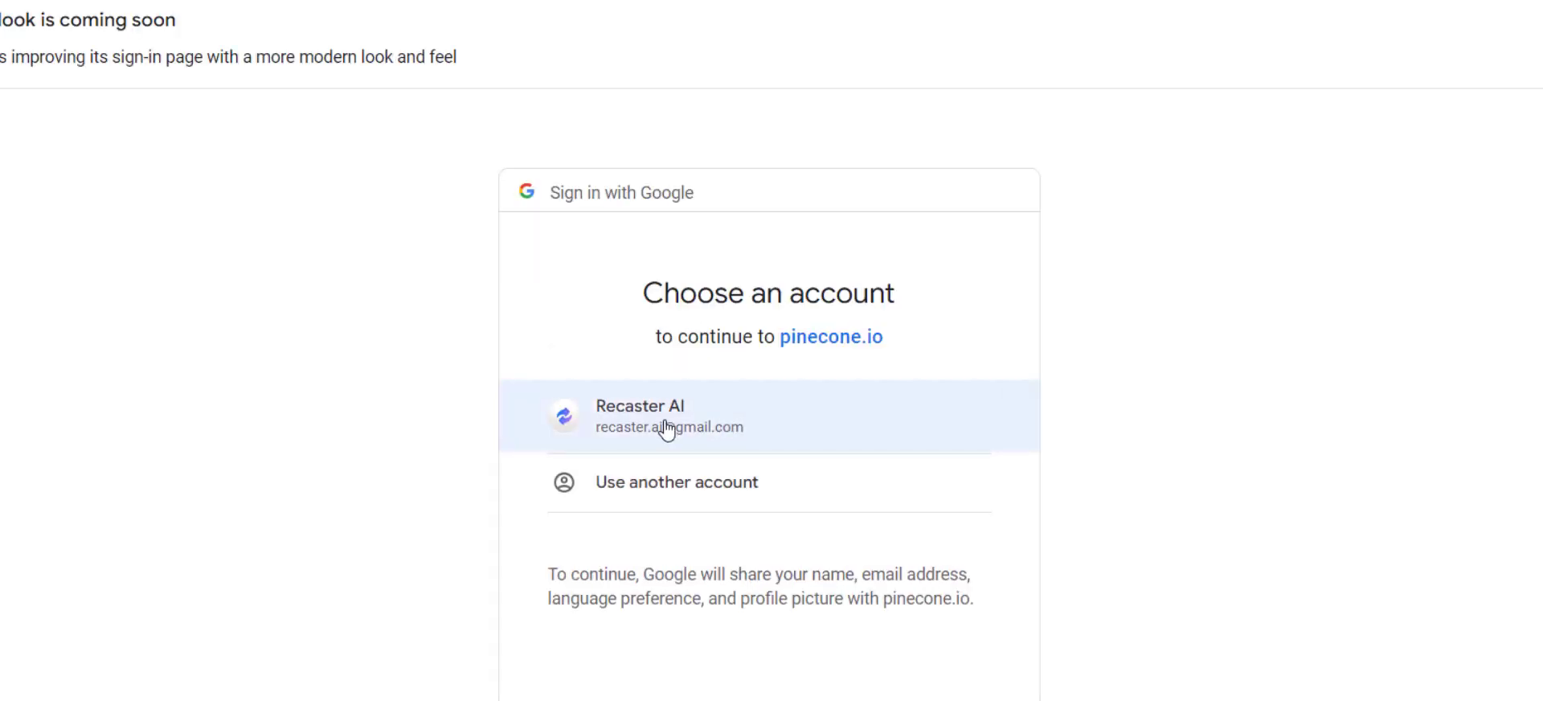
{"action": "left_click", "coordinate": [664, 426]}
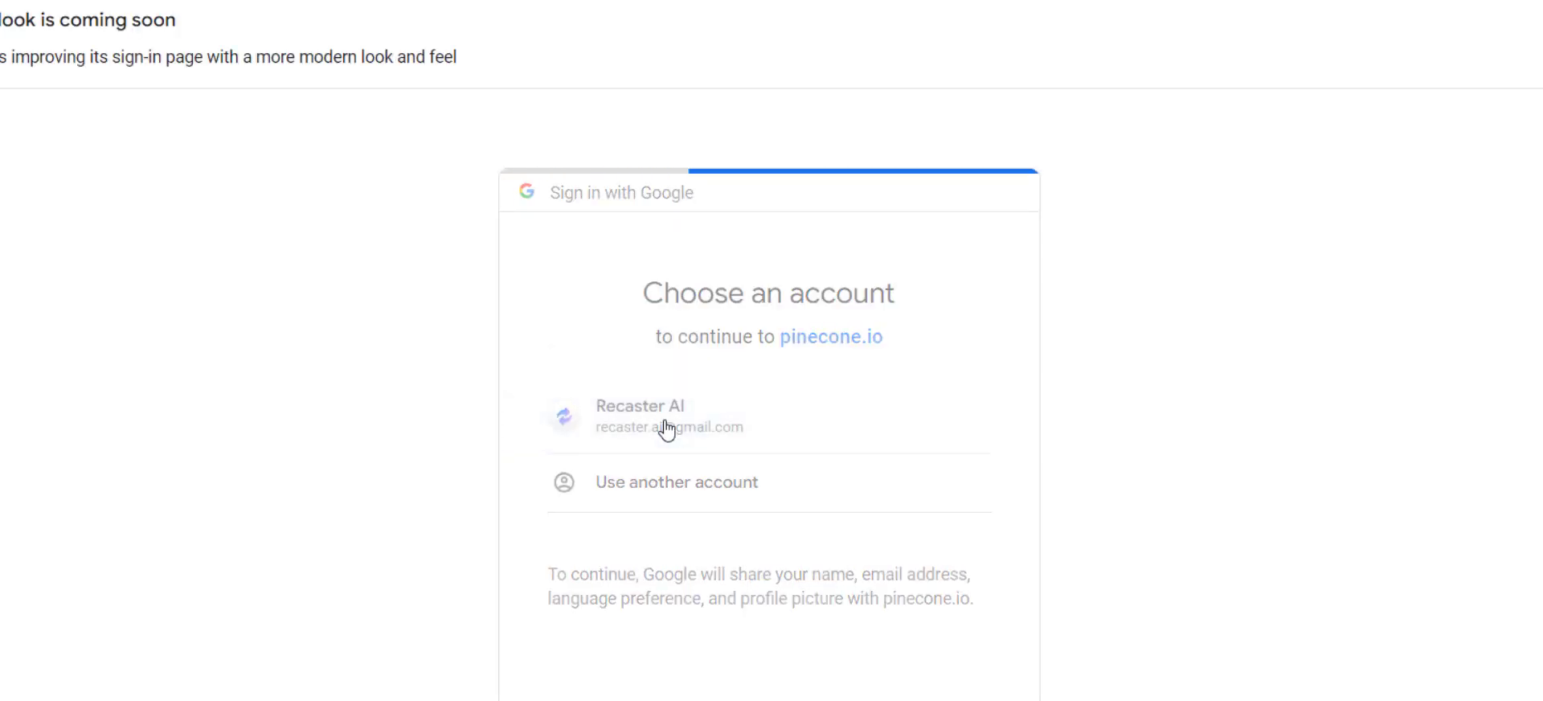
{"action": "left_click", "coordinate": [888, 594]}
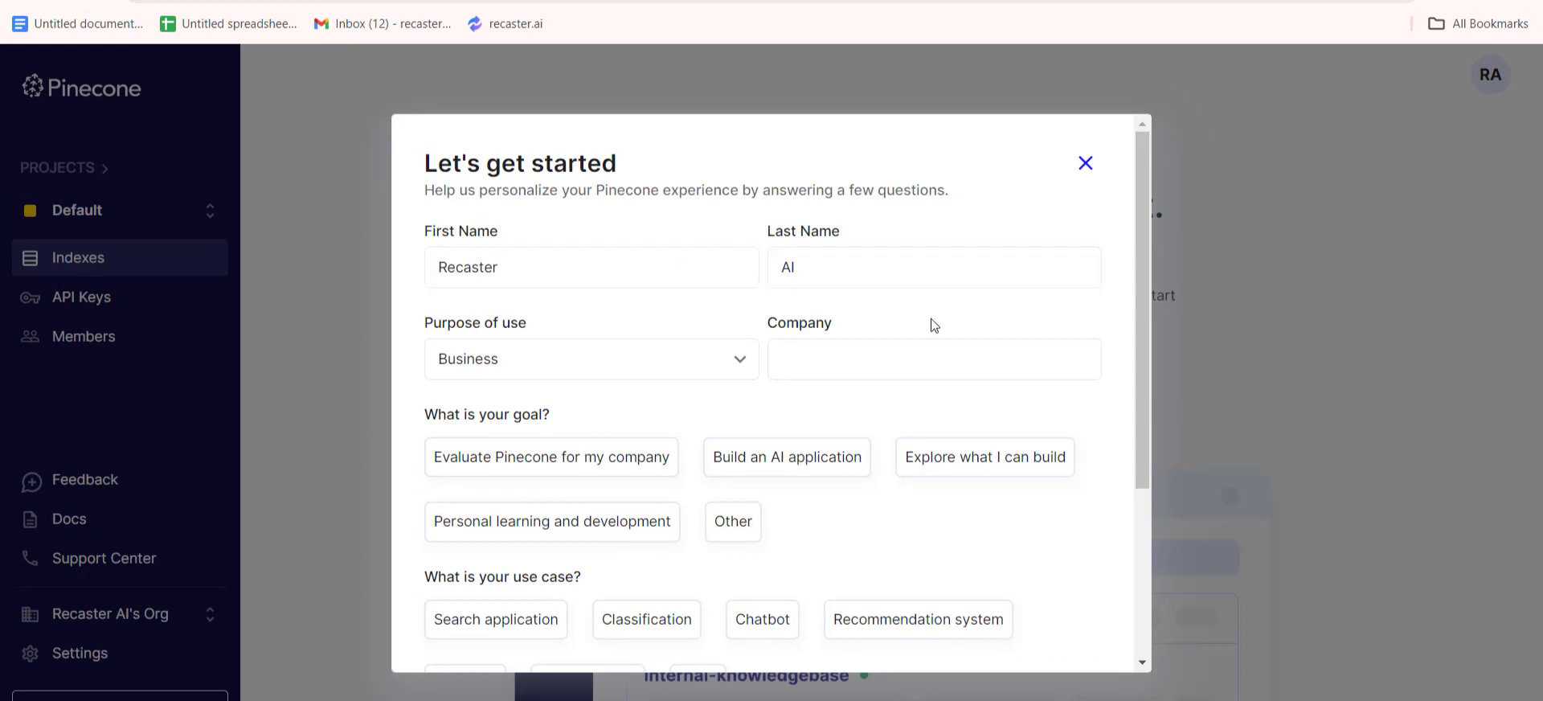
Answer the onboarding survey with Build an AI application, Chatbot and JavaScript, and try to complete the setup.
{"action": "left_click", "coordinate": [777, 468]}
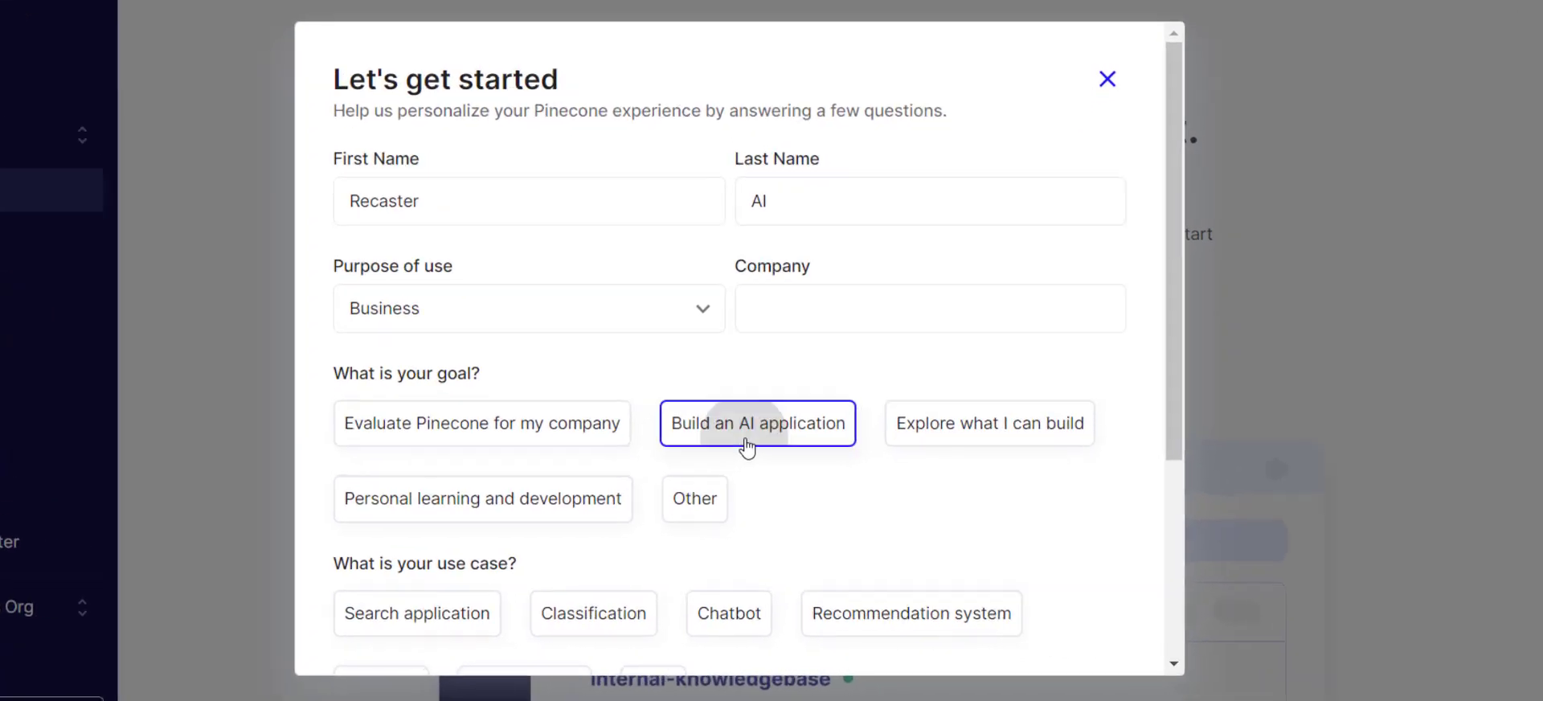
{"action": "left_click_drag", "start_coordinate": [1171, 385], "coordinate": [1182, 644]}
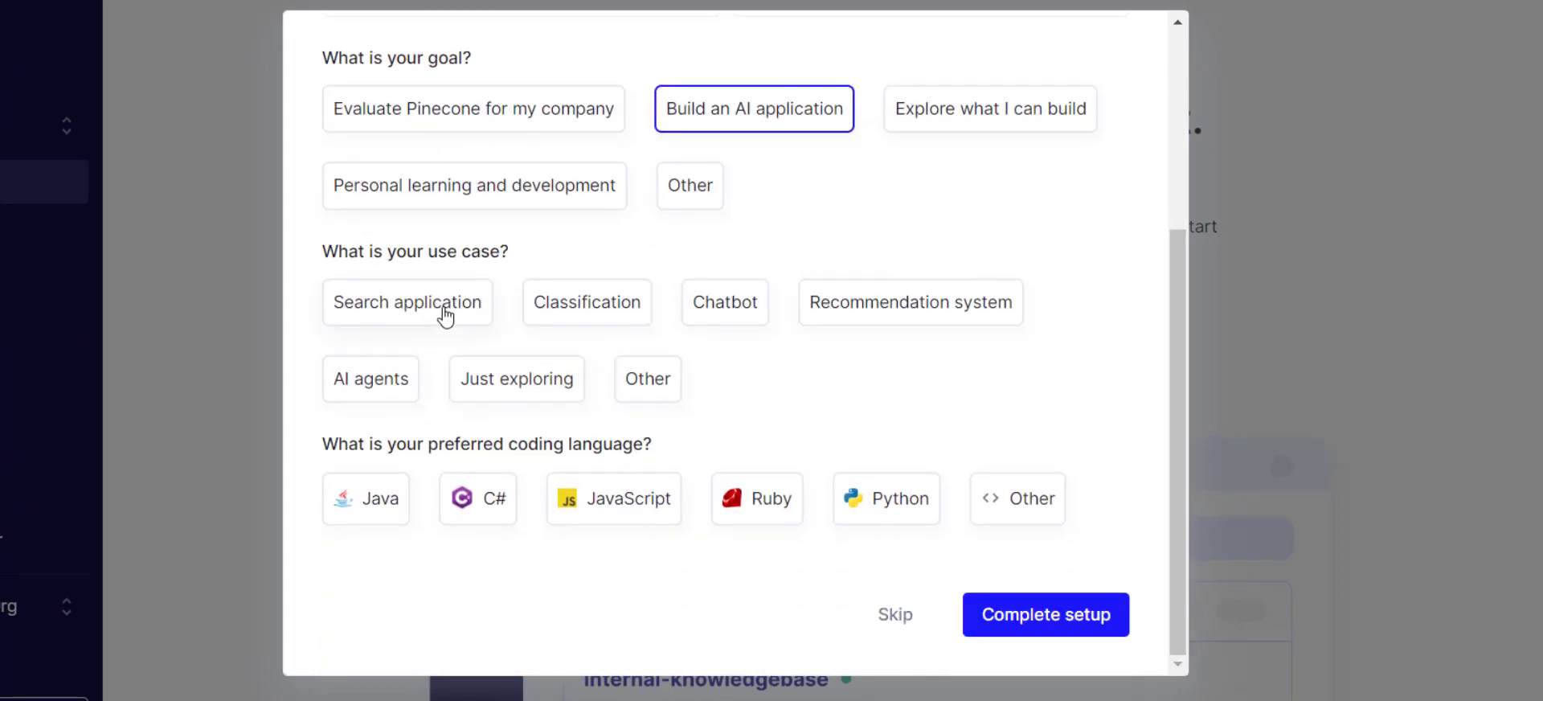
{"action": "left_click", "coordinate": [709, 326]}
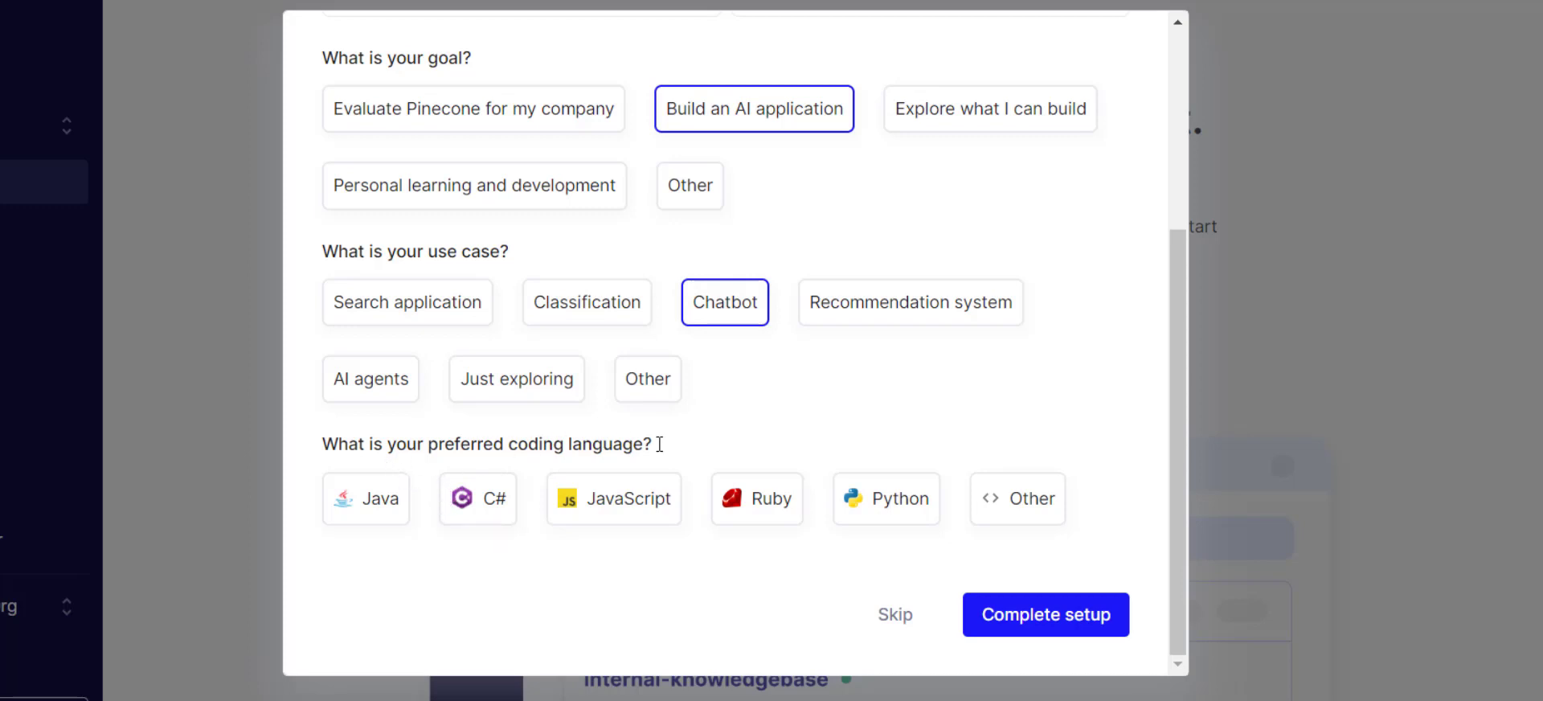
{"action": "left_click", "coordinate": [633, 503]}
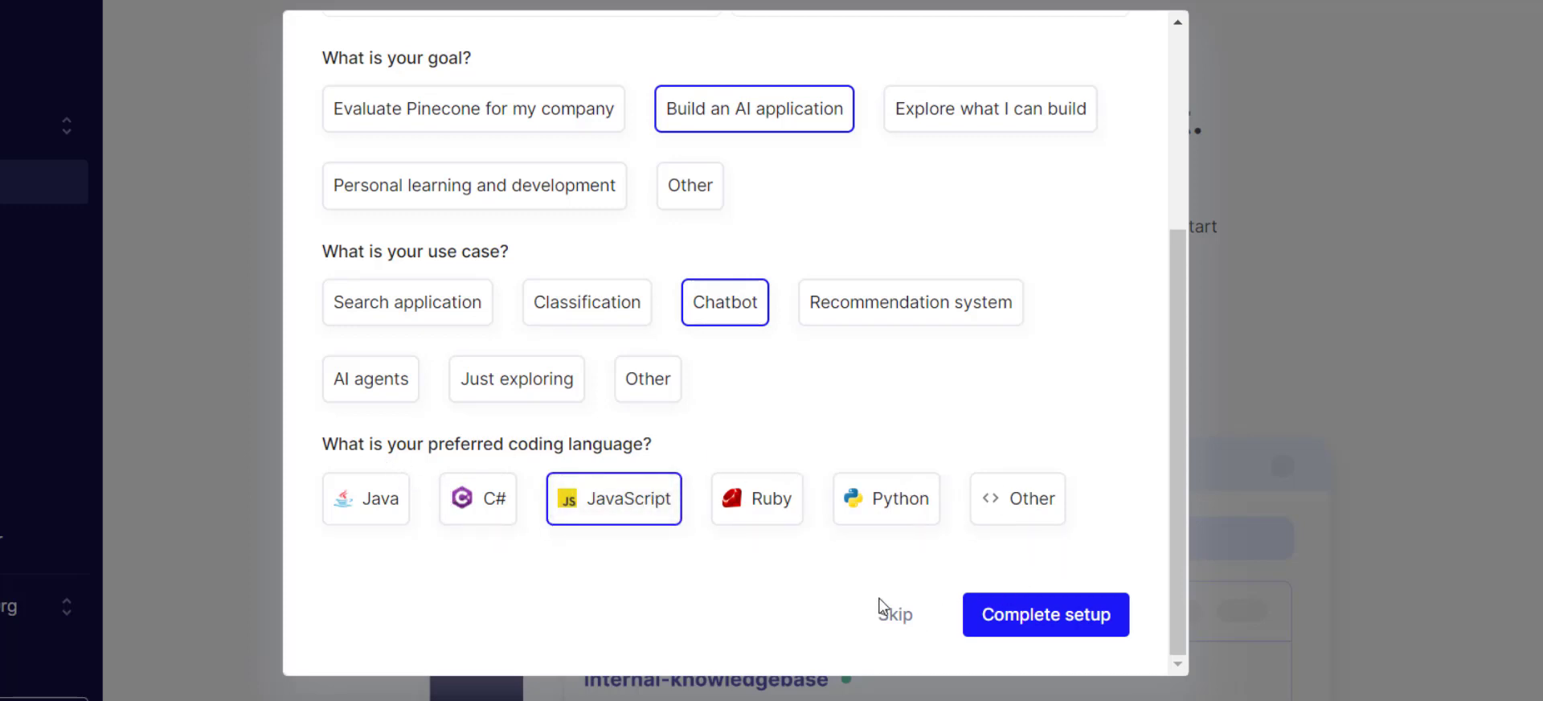
{"action": "left_click", "coordinate": [1037, 615]}
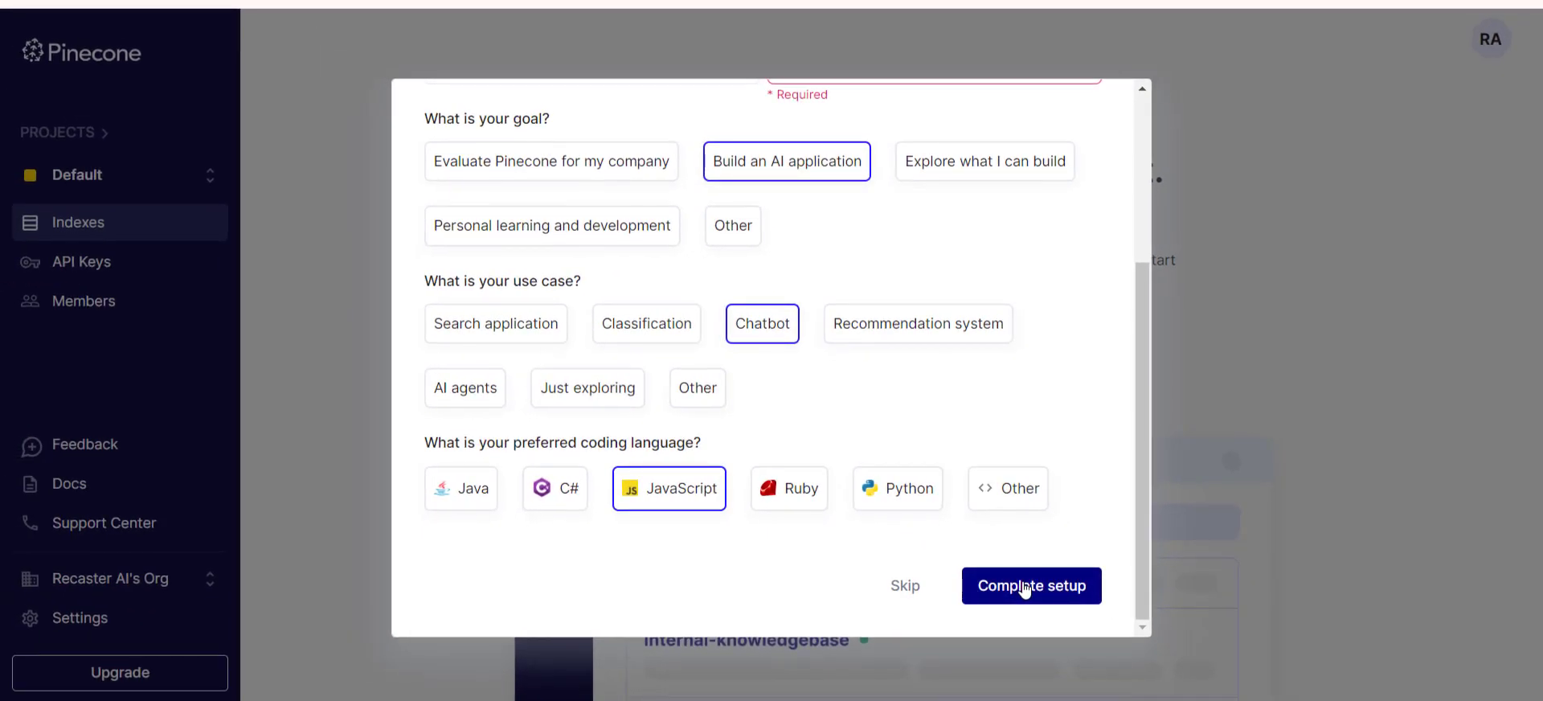
Enter "ShipGPT AI" as the company in the onboarding survey and complete the setup.
{"action": "scroll", "coordinate": [1021, 516], "scroll_direction": "up", "scroll_amount": 1}
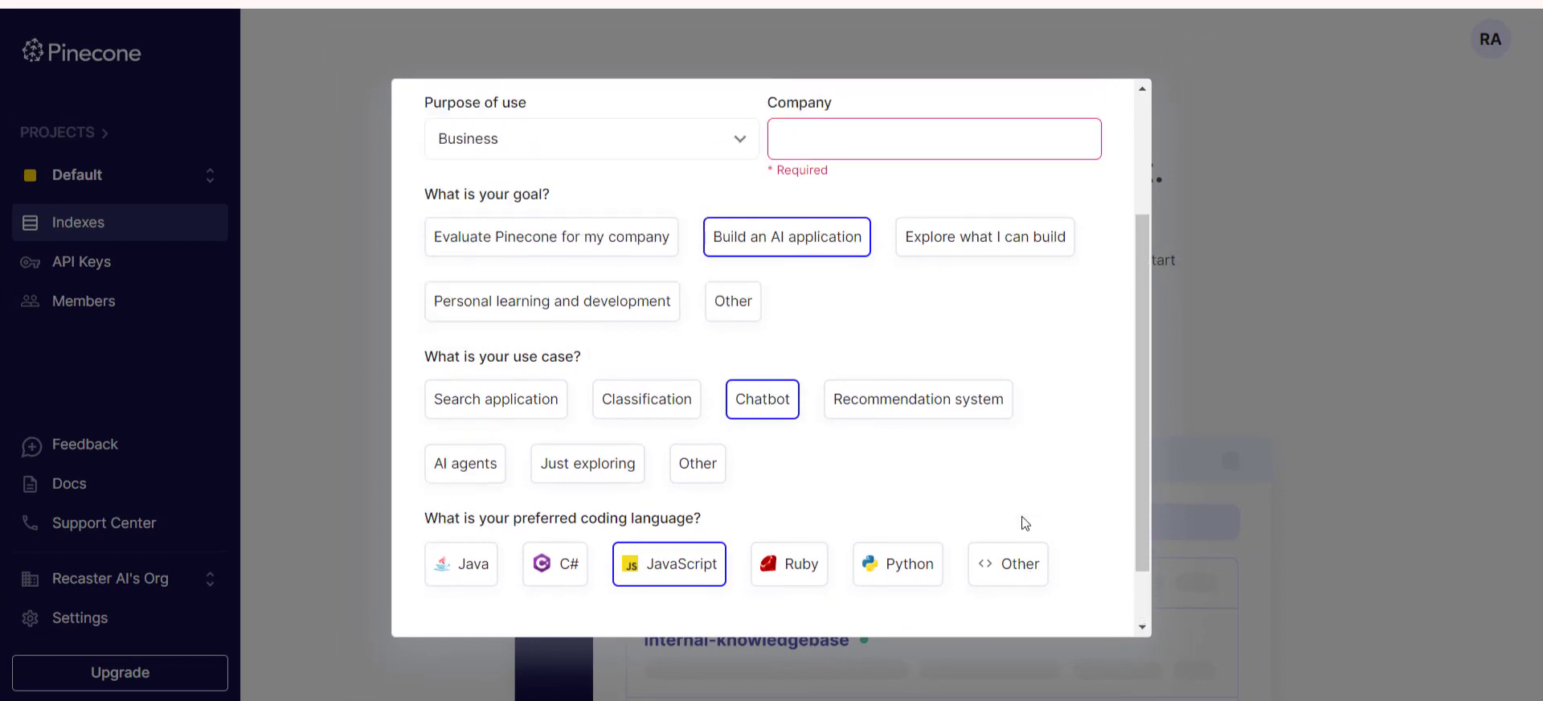
{"action": "scroll", "coordinate": [1021, 516], "scroll_direction": "up", "scroll_amount": 1}
{"action": "left_click", "coordinate": [922, 240]}
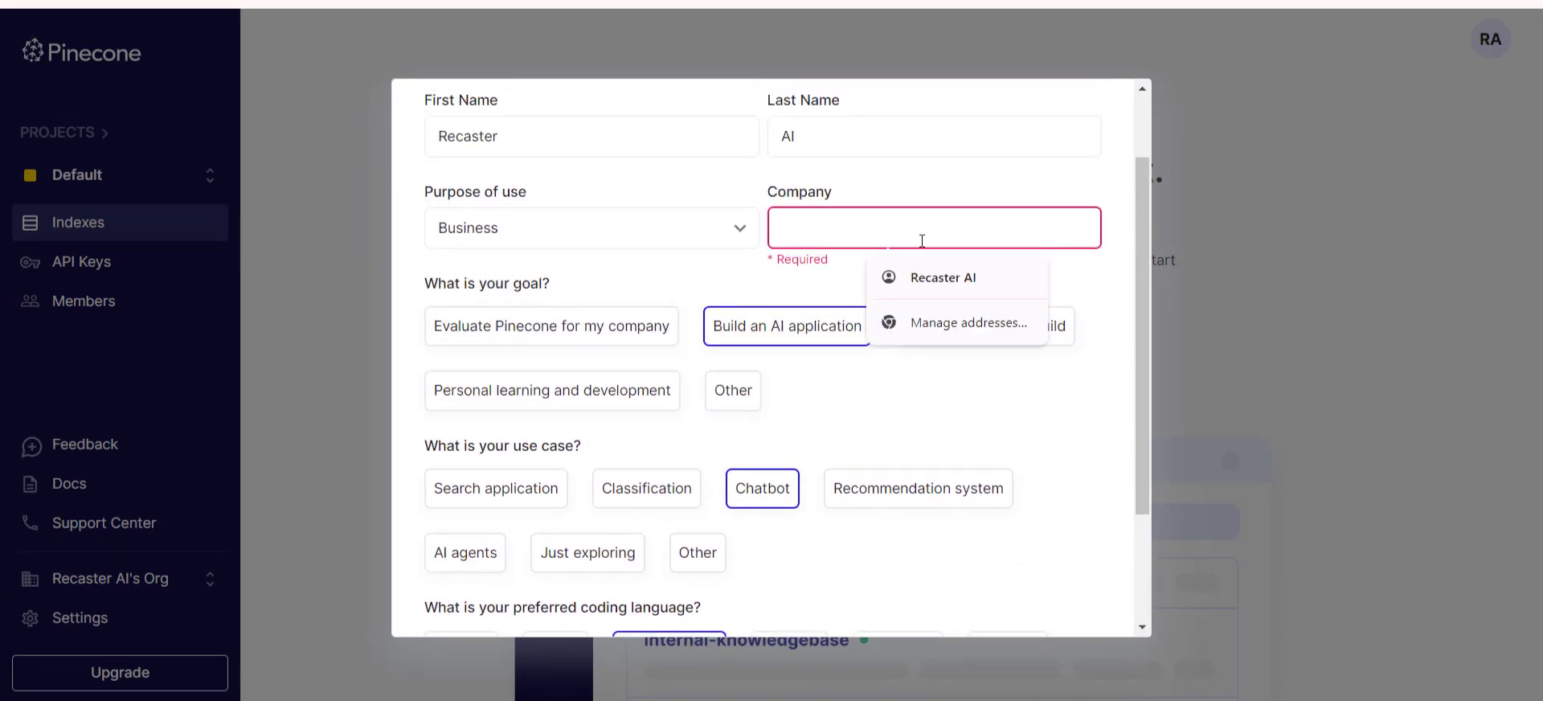
{"action": "type", "text": "Shi"}
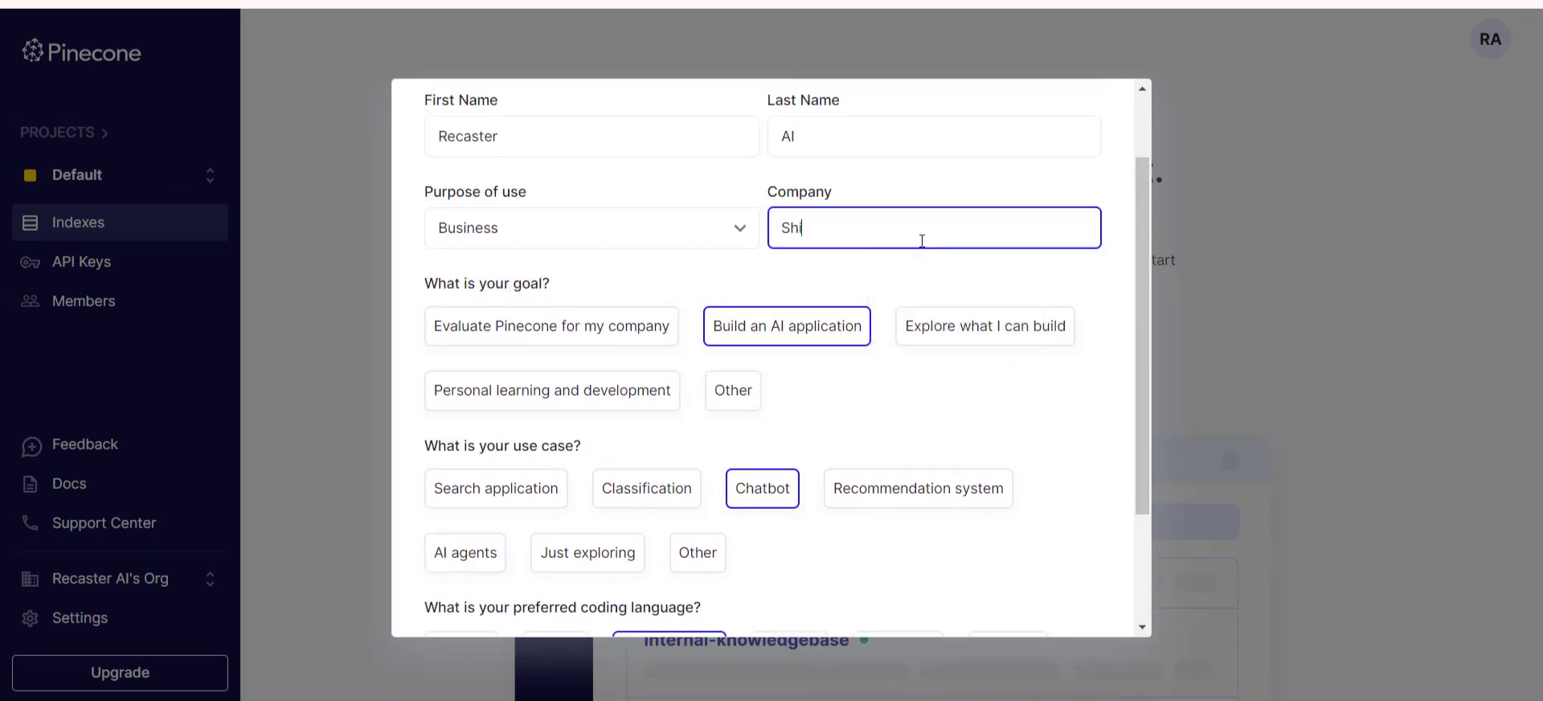
{"action": "type", "text": "pGPT AI"}
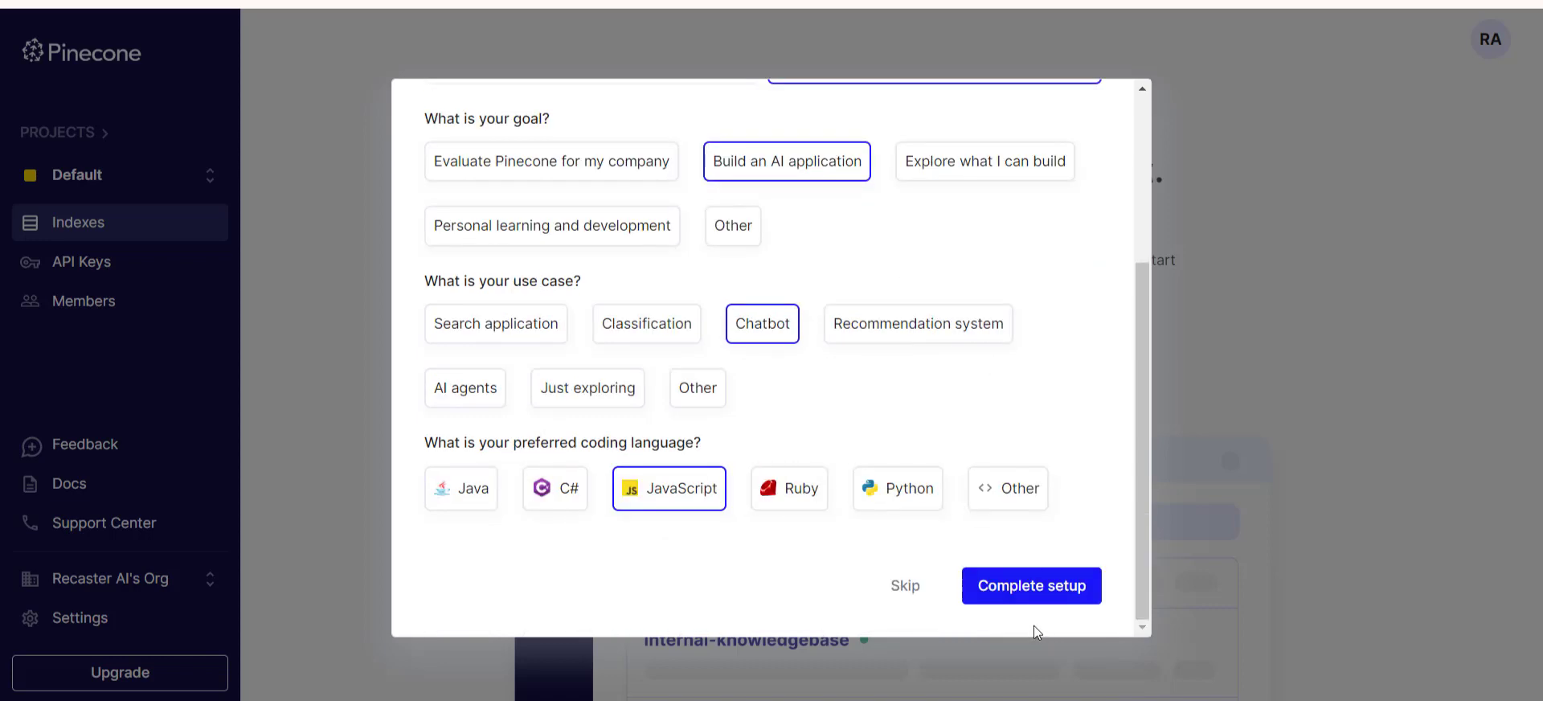
{"action": "left_click", "coordinate": [1049, 598]}
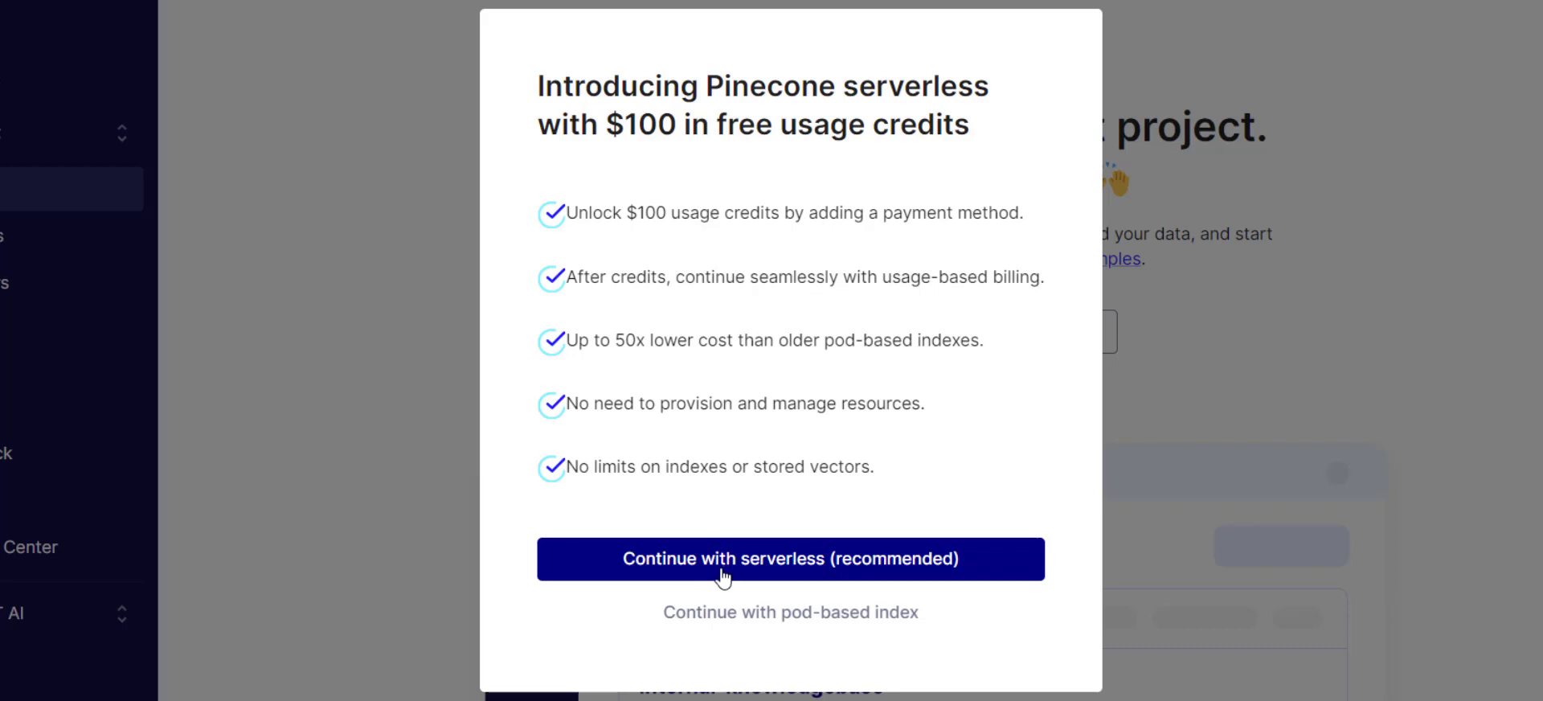
Continue with a pod-based index and name the new index "testingindex".
{"action": "left_click", "coordinate": [747, 619]}
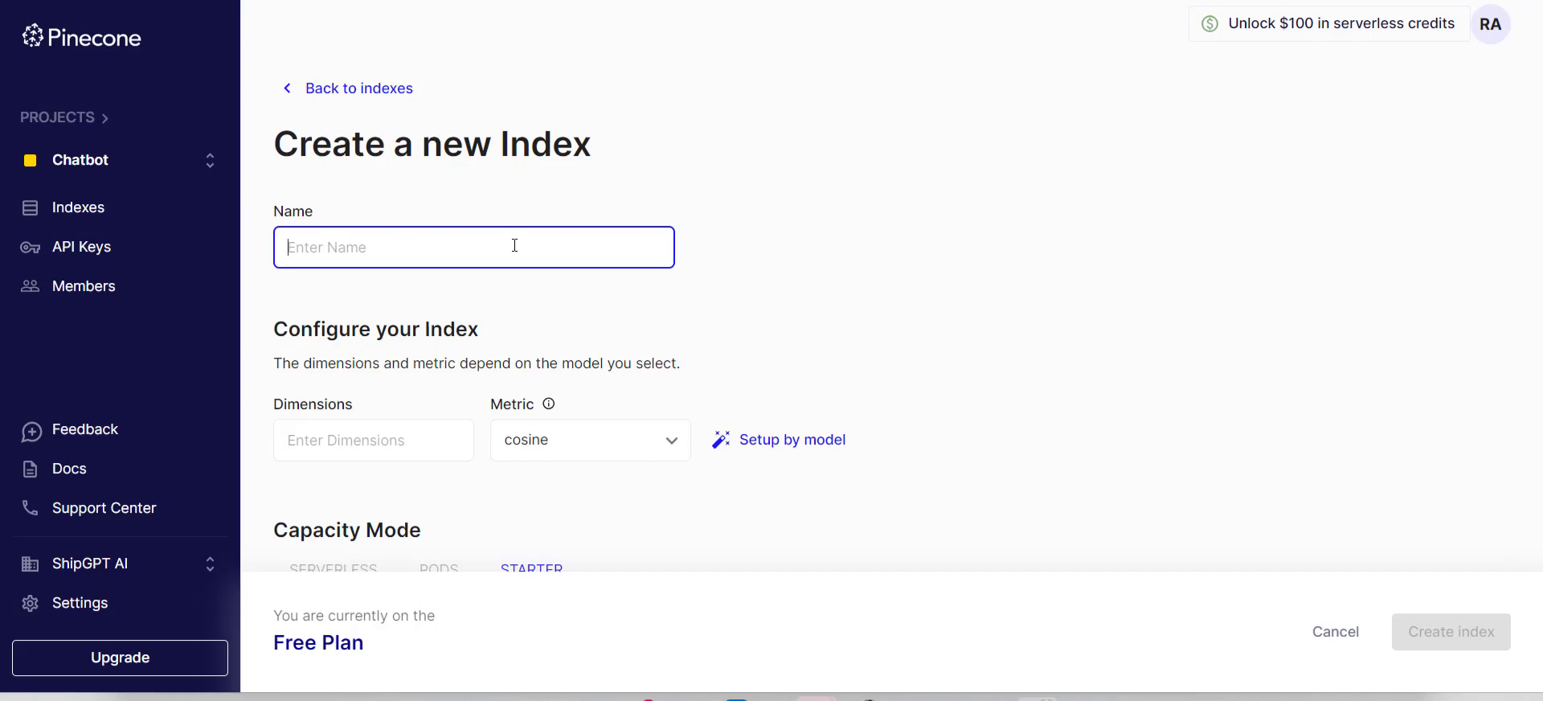
{"action": "type", "text": "Testing"}
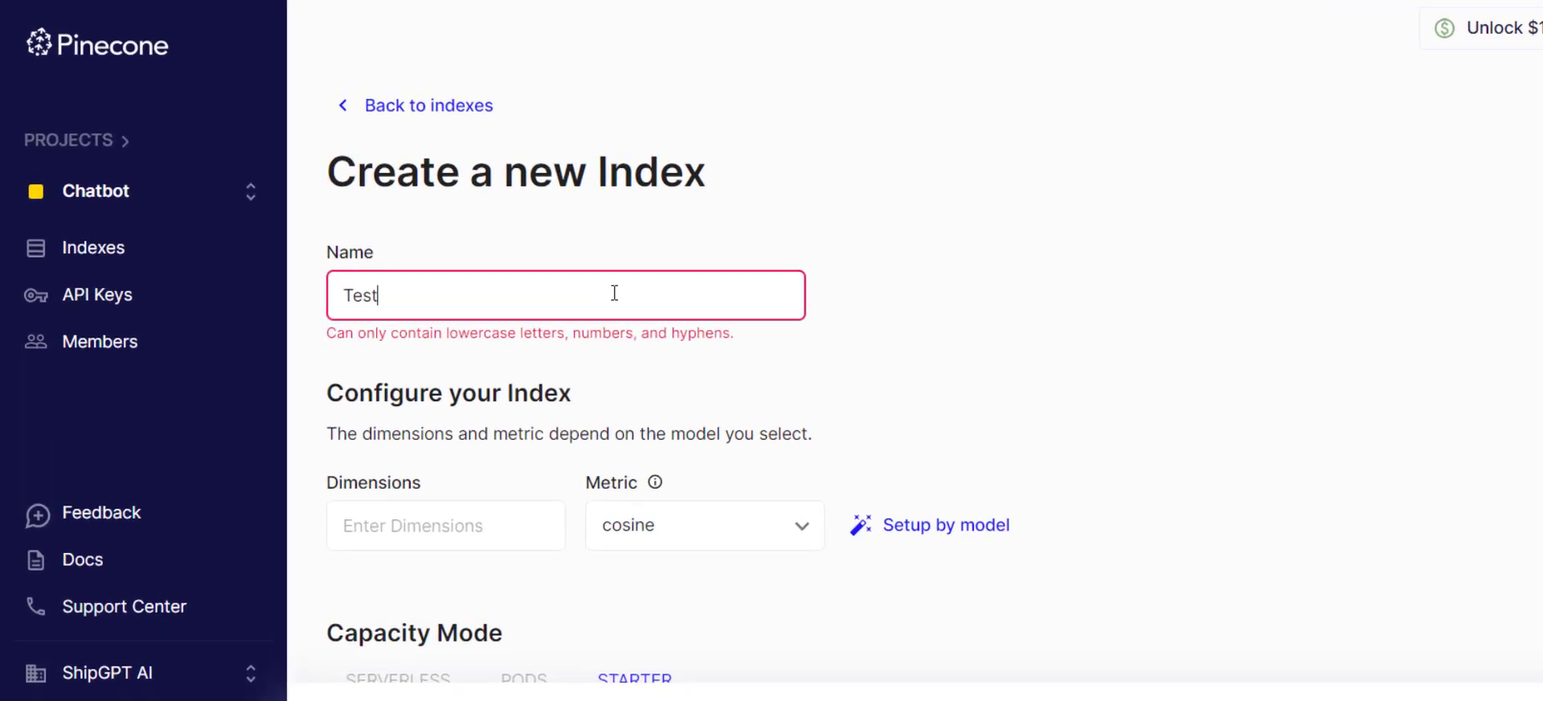
{"action": "key", "text": "BackSpace"}
{"action": "key", "text": "BackSpace"}
{"action": "key", "text": "BackSpace"}
{"action": "key", "text": "BackSpace"}
{"action": "key", "text": "BackSpace"}
{"action": "key", "text": "BackSpace"}
{"action": "key", "text": "BackSpace"}
{"action": "key", "text": "BackSpace"}
{"action": "type", "text": "test"}
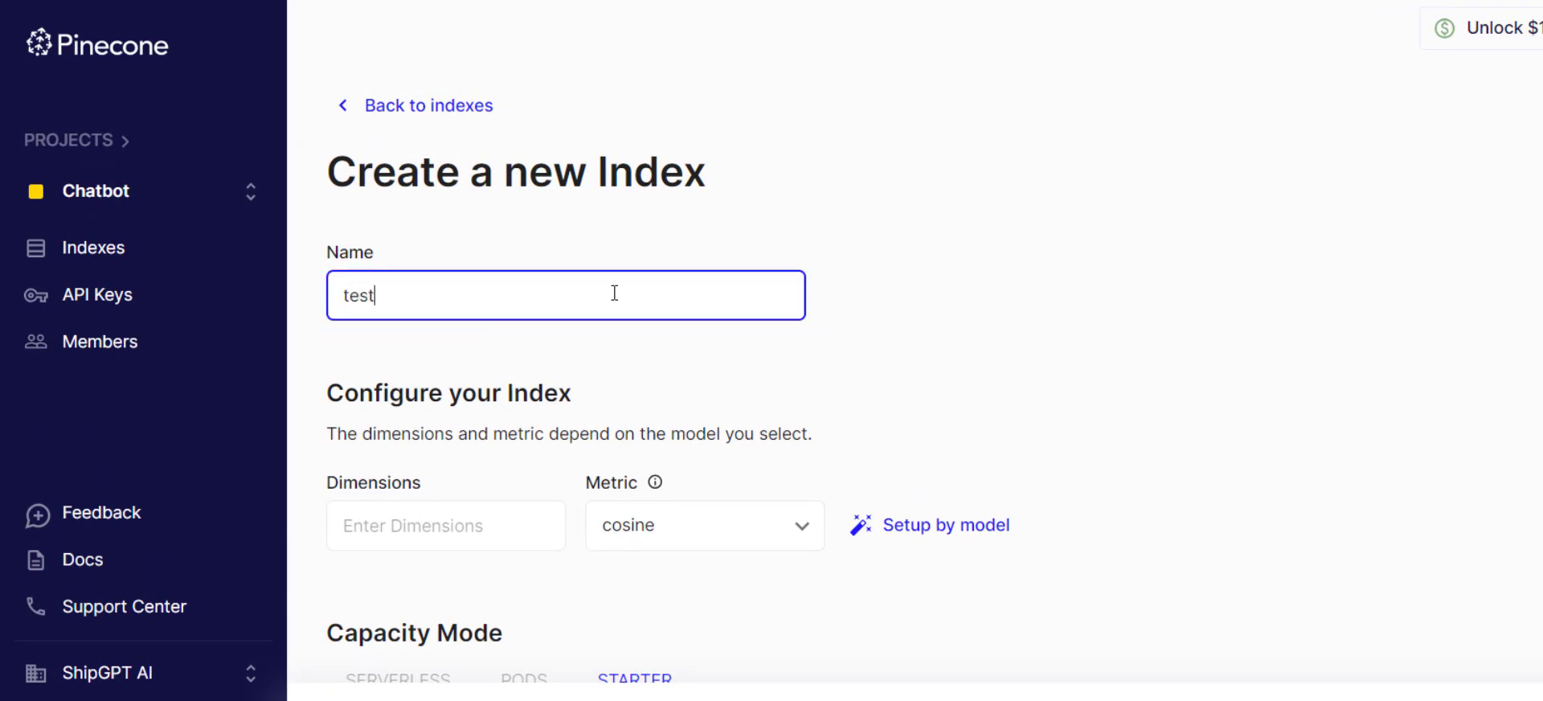
{"action": "type", "text": "ingindex"}
{"action": "key", "text": "ctrl+a"}
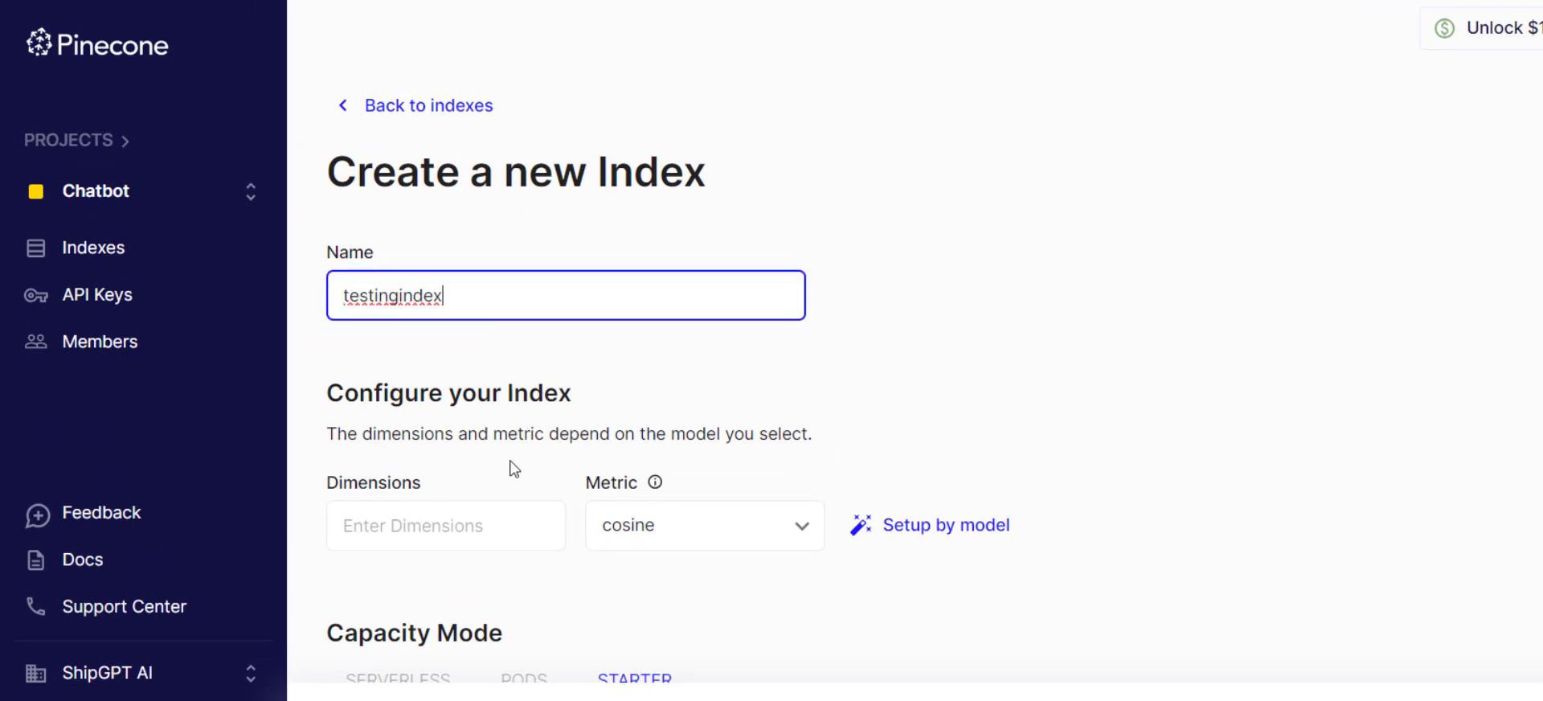
Set the index dimensions to 1536 and create the index with the cosine metric on the Starter tier in gcp-starter.
{"action": "left_click", "coordinate": [472, 525]}
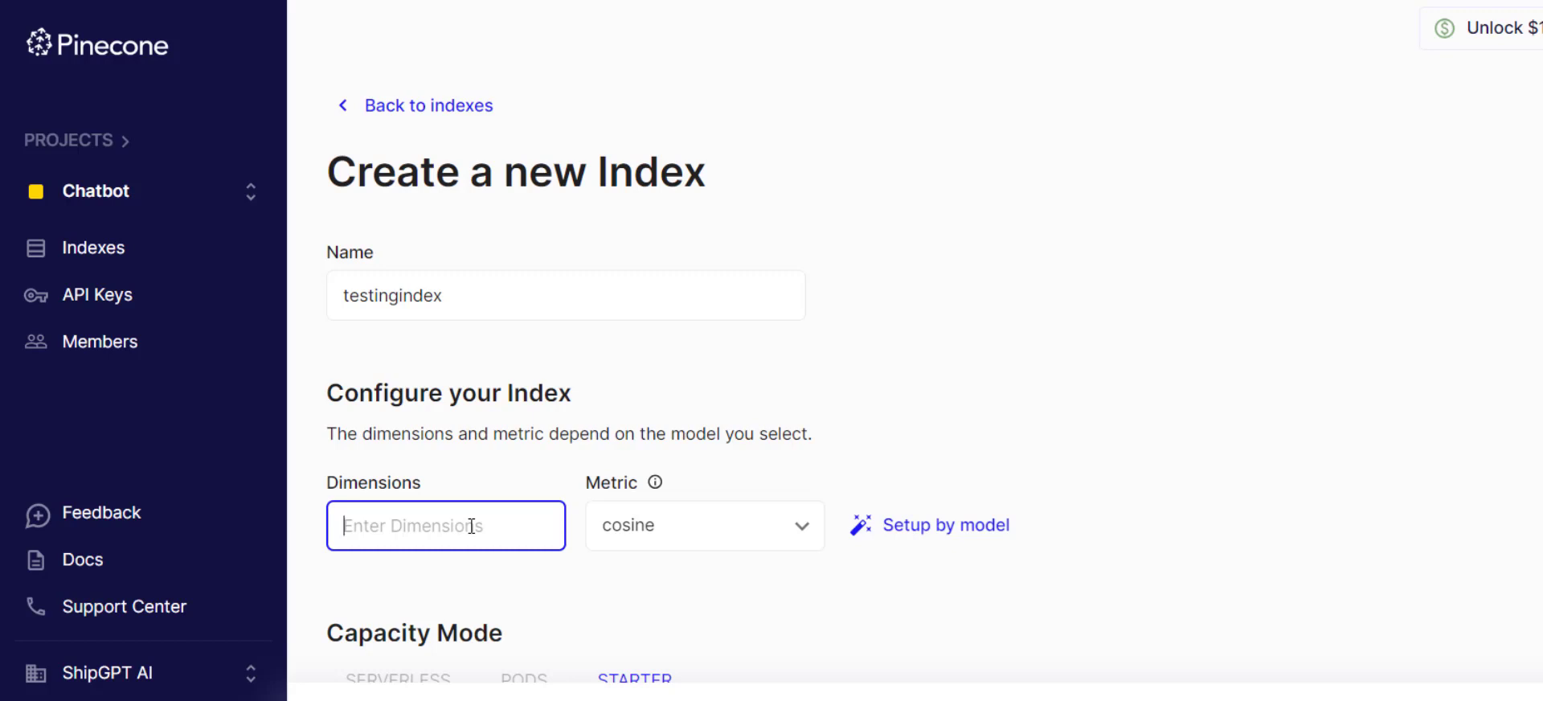
{"action": "type", "text": "1536"}
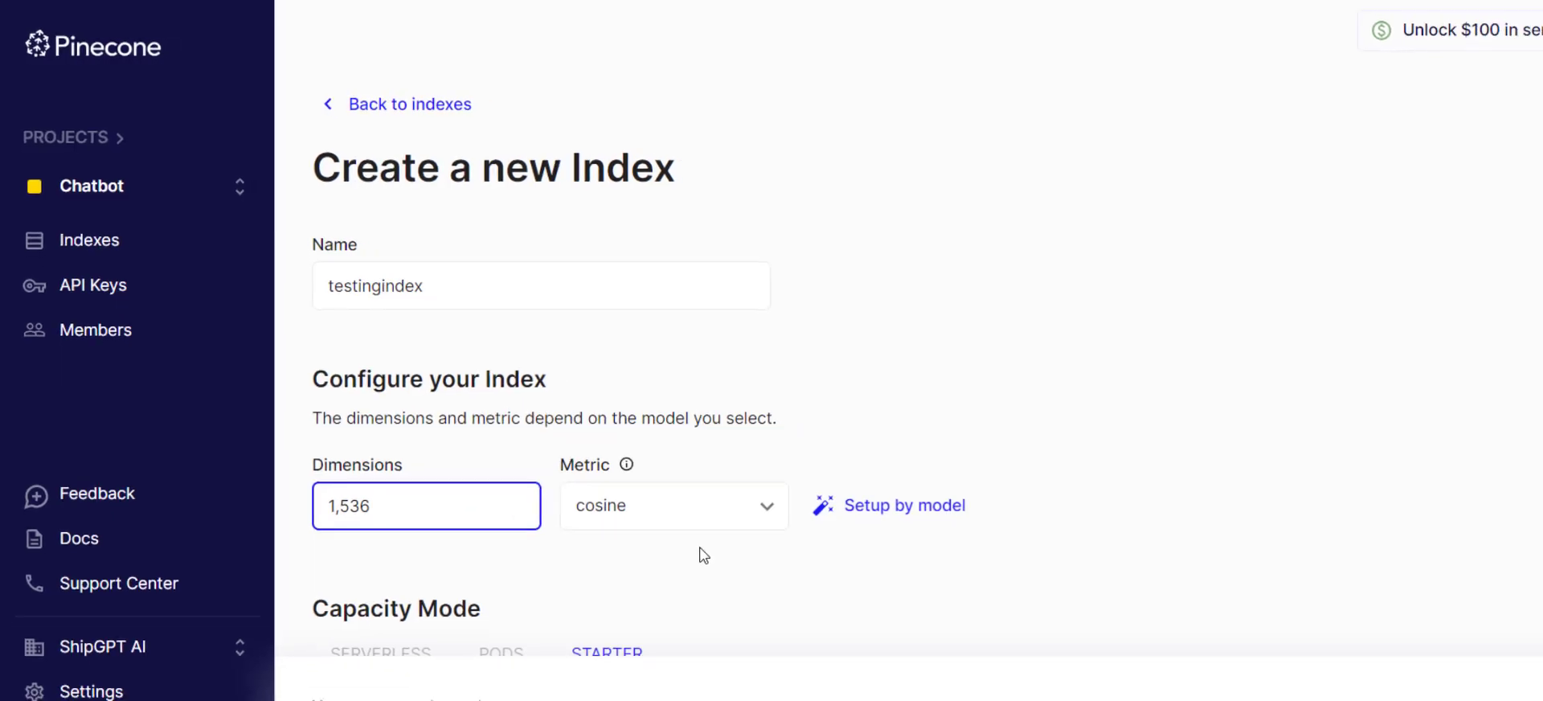
{"action": "scroll", "coordinate": [734, 576], "scroll_direction": "down", "scroll_amount": 1}
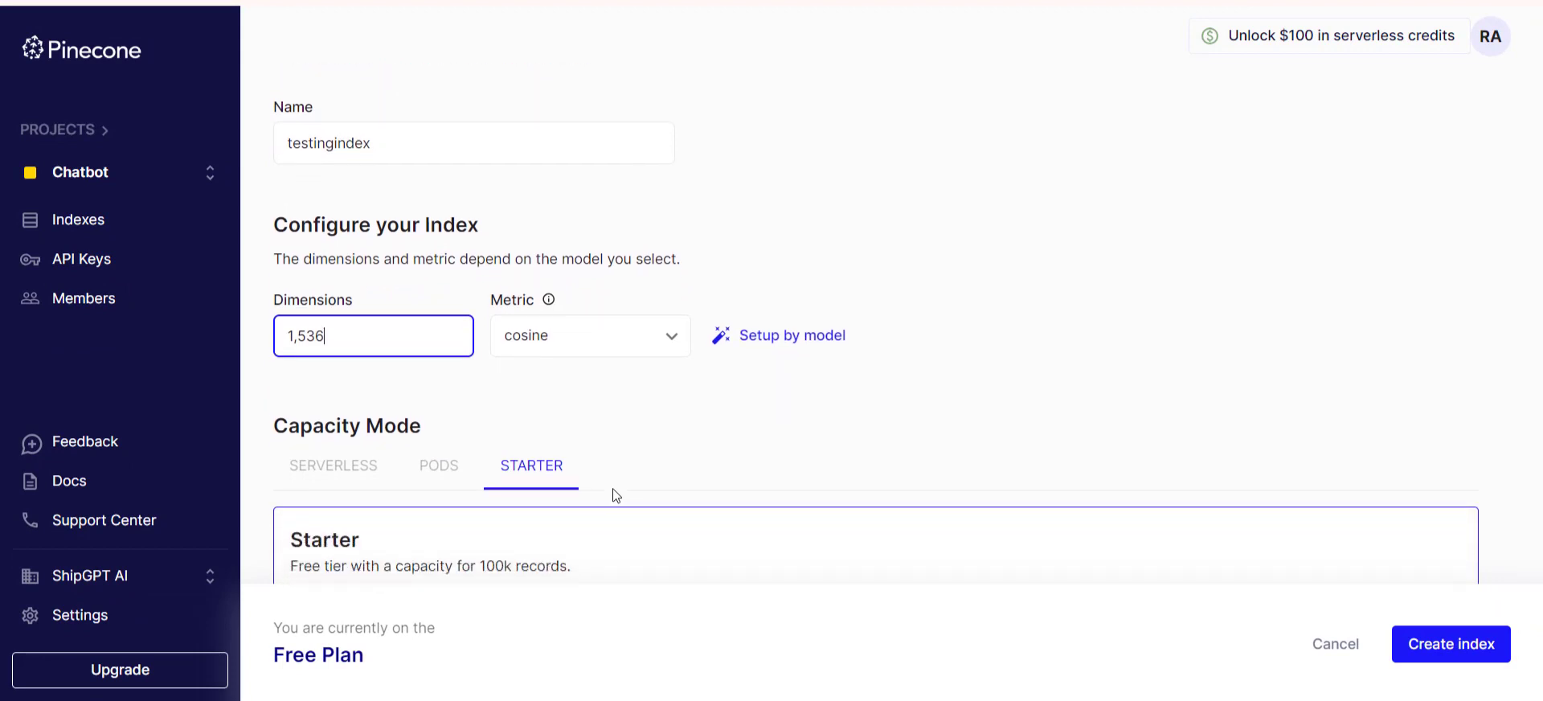
{"action": "scroll", "coordinate": [616, 495], "scroll_direction": "down", "scroll_amount": 4}
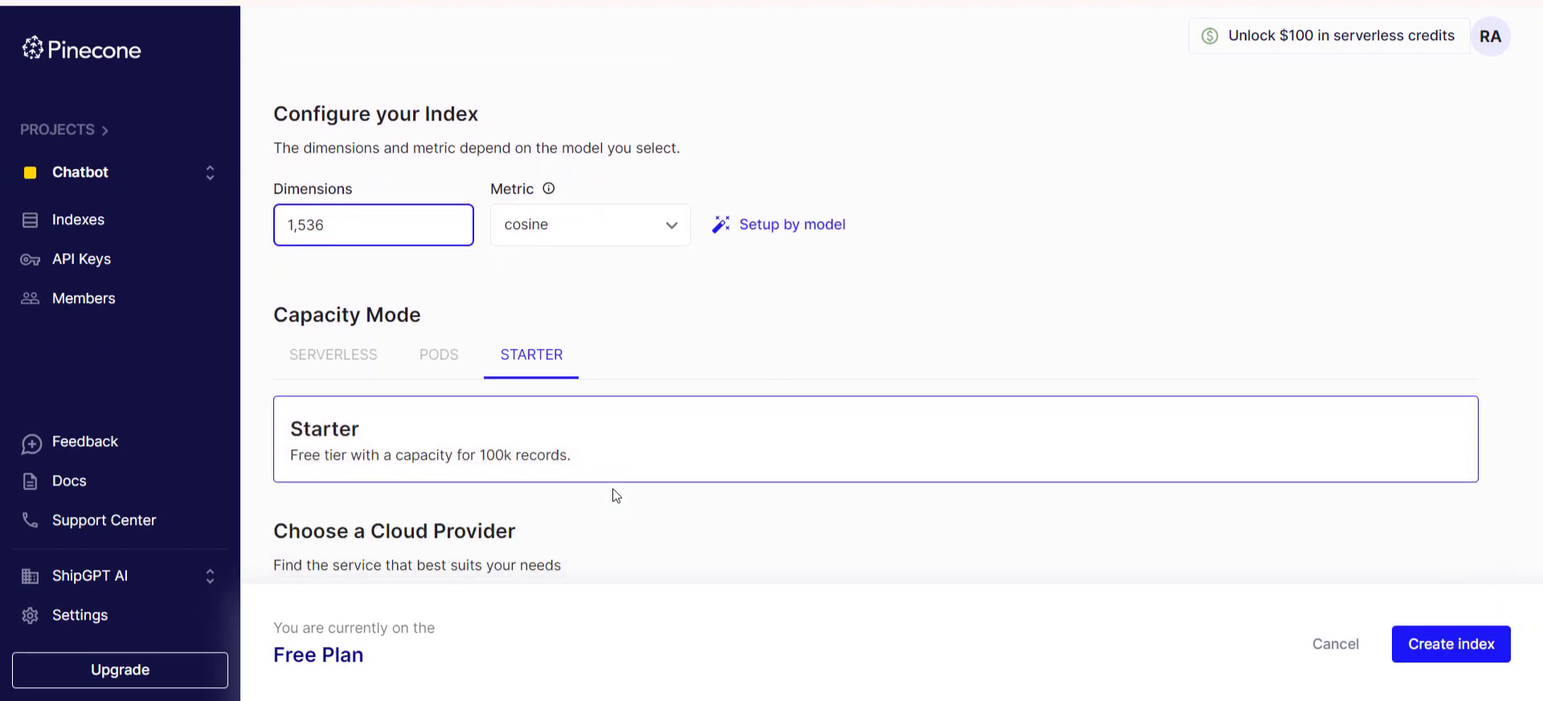
{"action": "scroll", "coordinate": [616, 496], "scroll_direction": "down", "scroll_amount": 4}
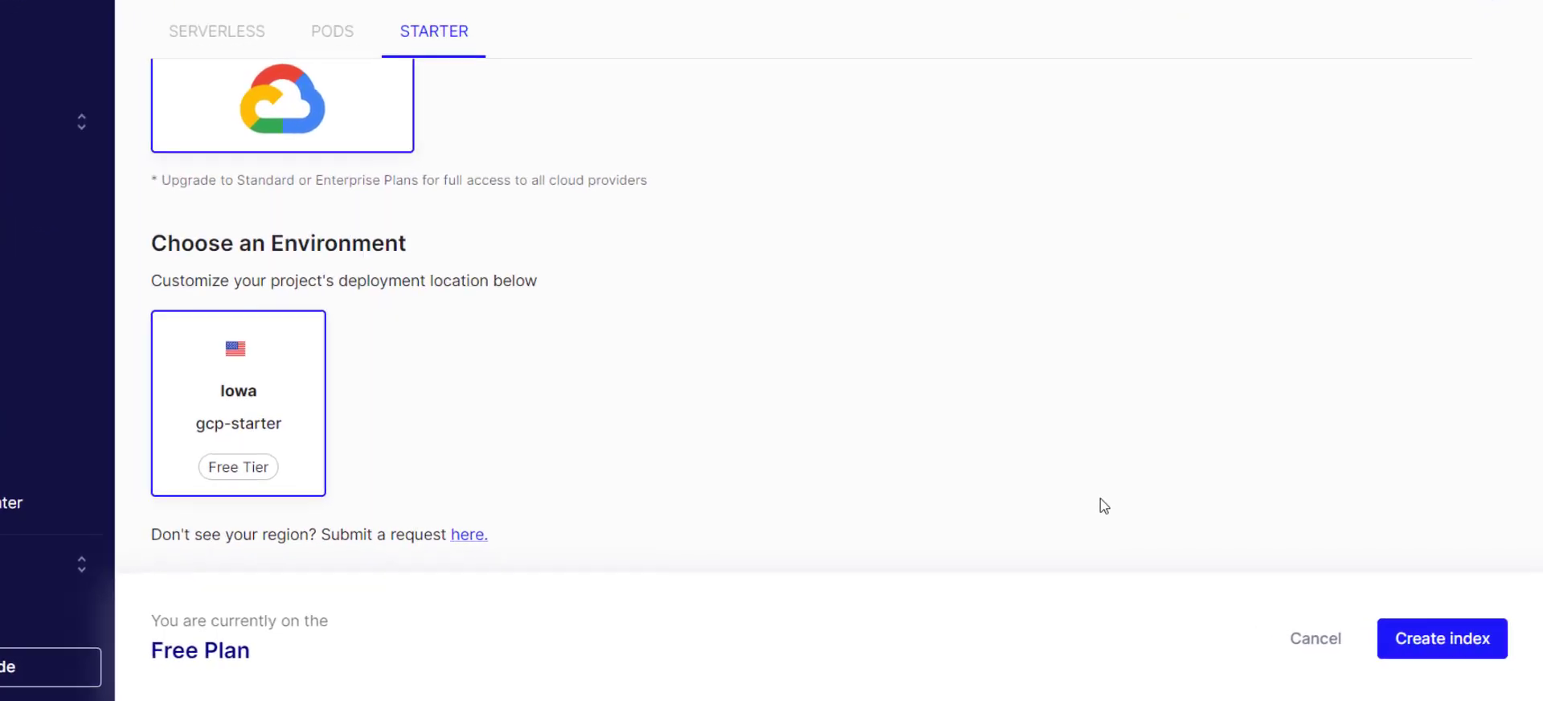
{"action": "left_click", "coordinate": [1406, 631]}
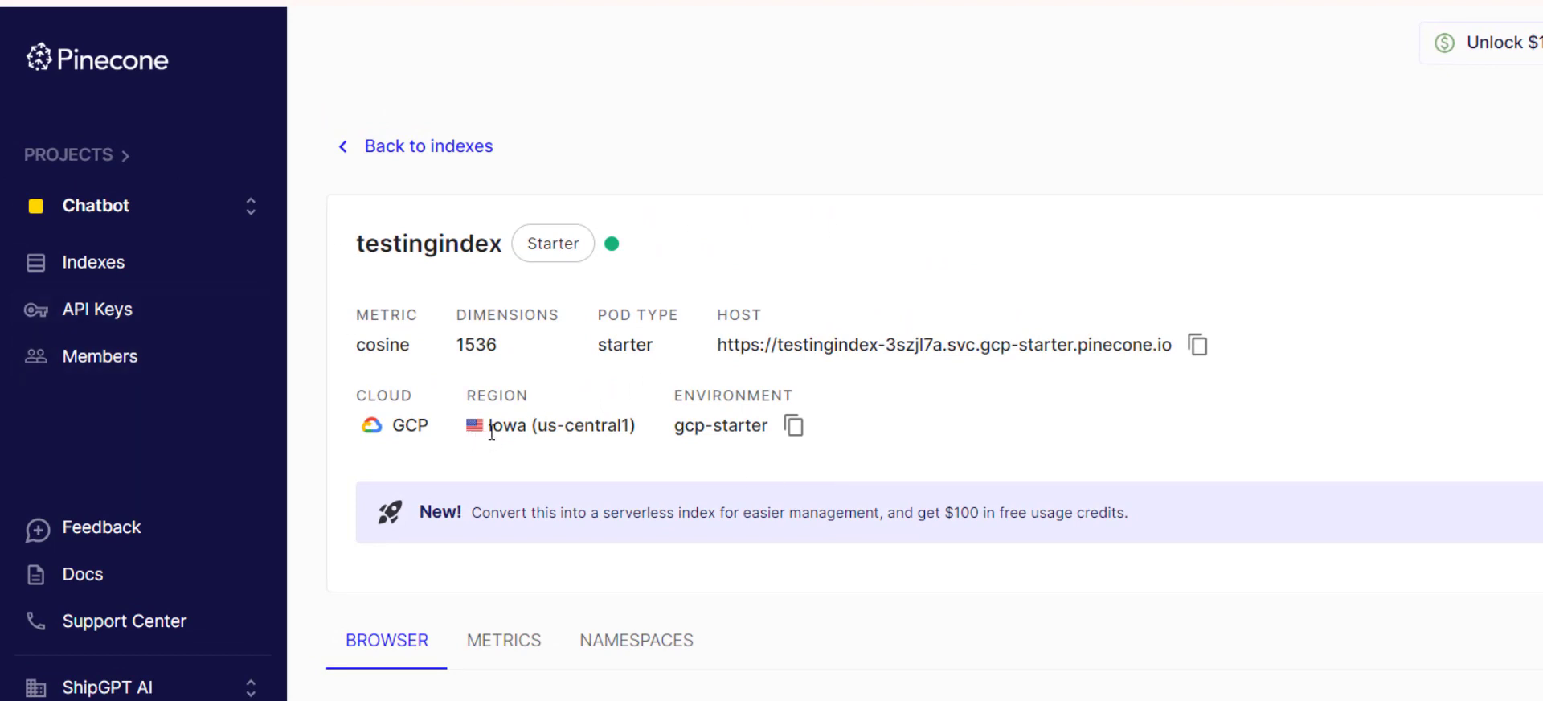
Collect the region and environment of testingindex, and reveal the value of the Chatbot project's default API key.
{"action": "left_click_drag", "start_coordinate": [491, 433], "coordinate": [635, 431]}
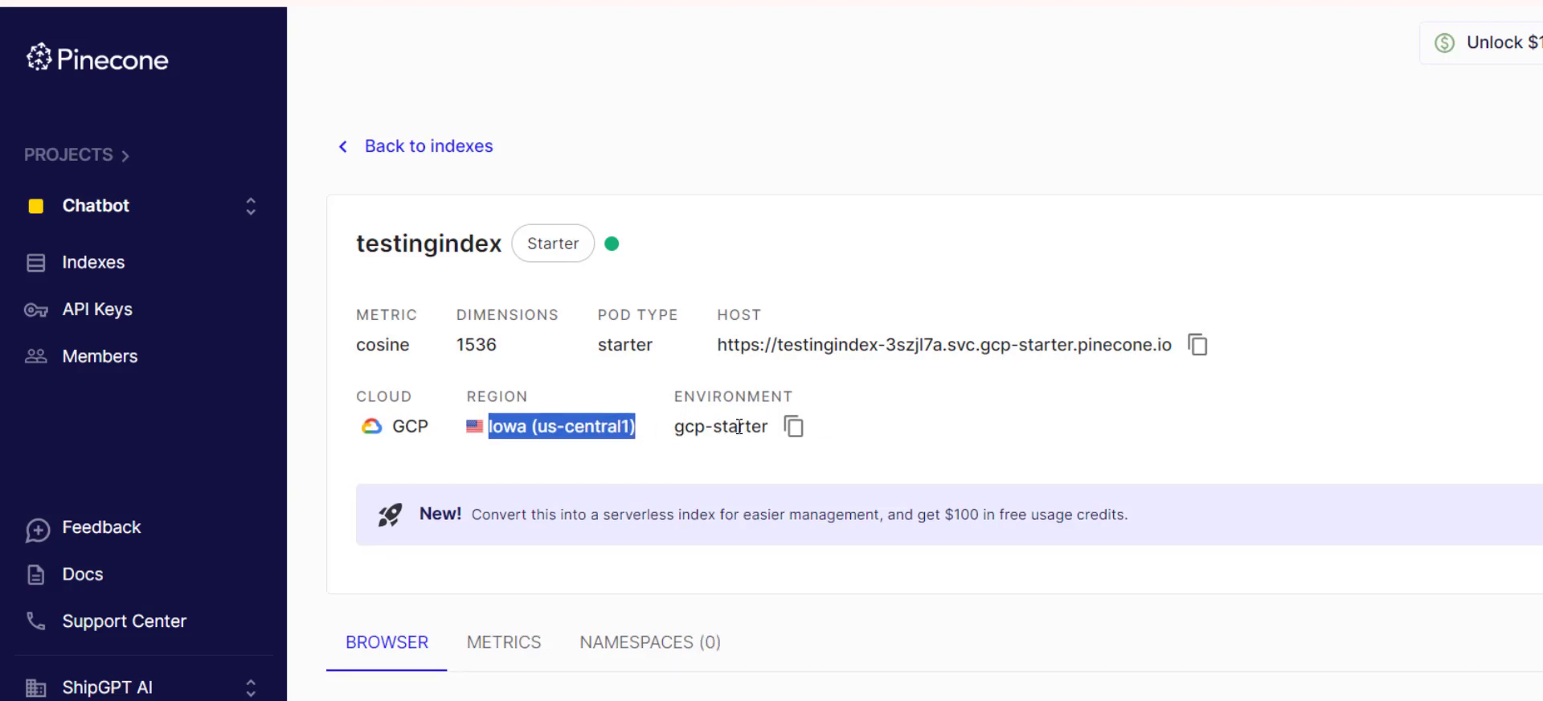
{"action": "left_click", "coordinate": [795, 428]}
{"action": "left_click", "coordinate": [160, 324]}
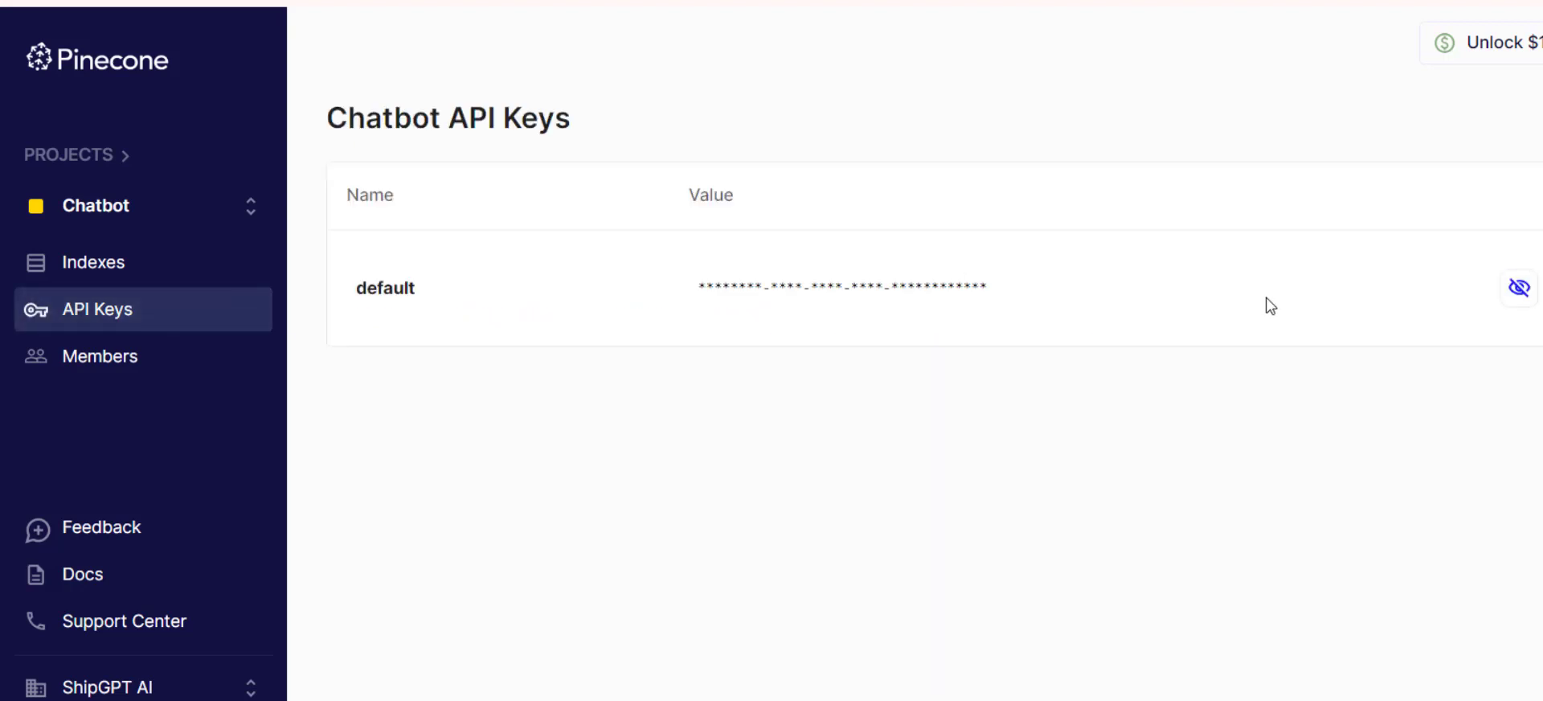
{"action": "left_click", "coordinate": [1526, 291]}
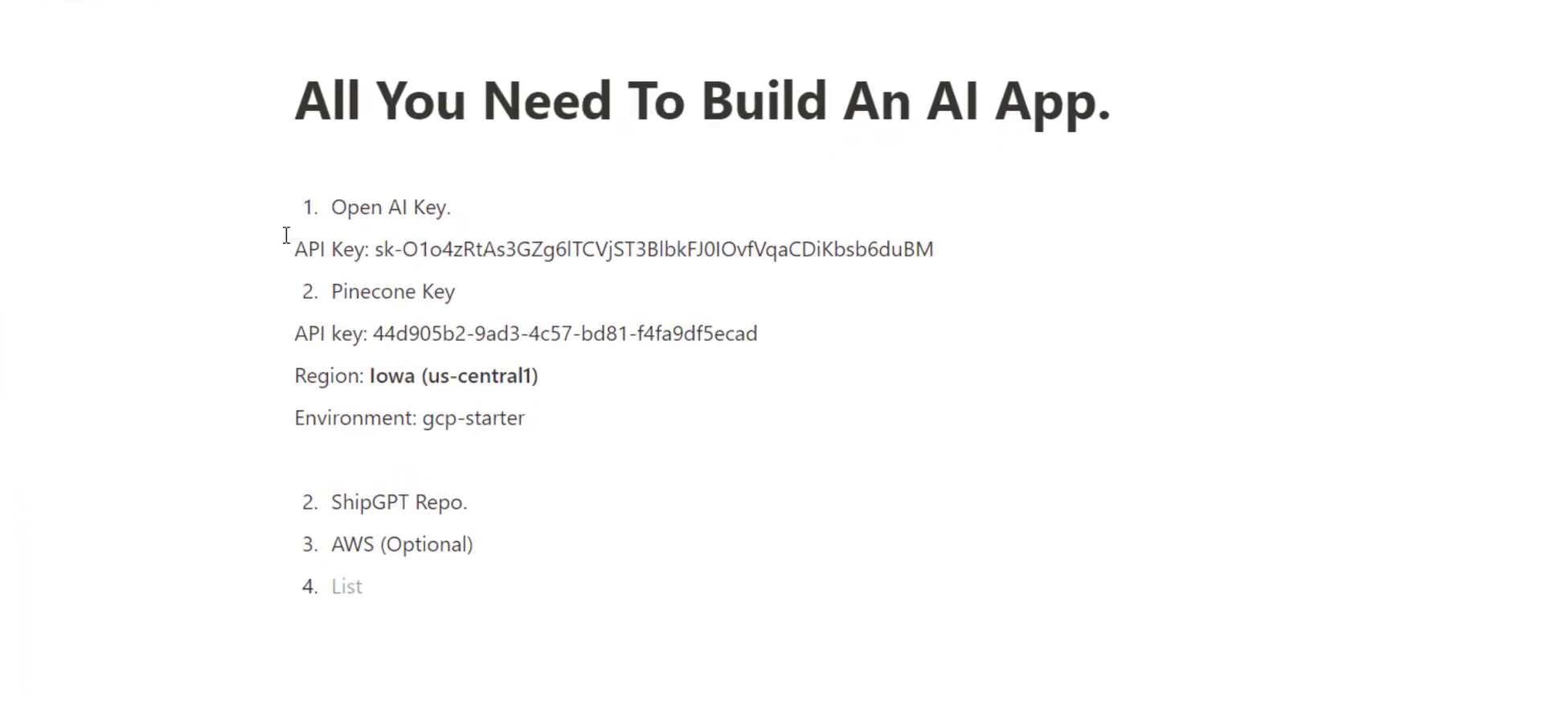
Highlight the API key line under Open AI Key in the "All You Need To Build An AI App." list.
{"action": "left_click_drag", "start_coordinate": [295, 251], "coordinate": [680, 256]}
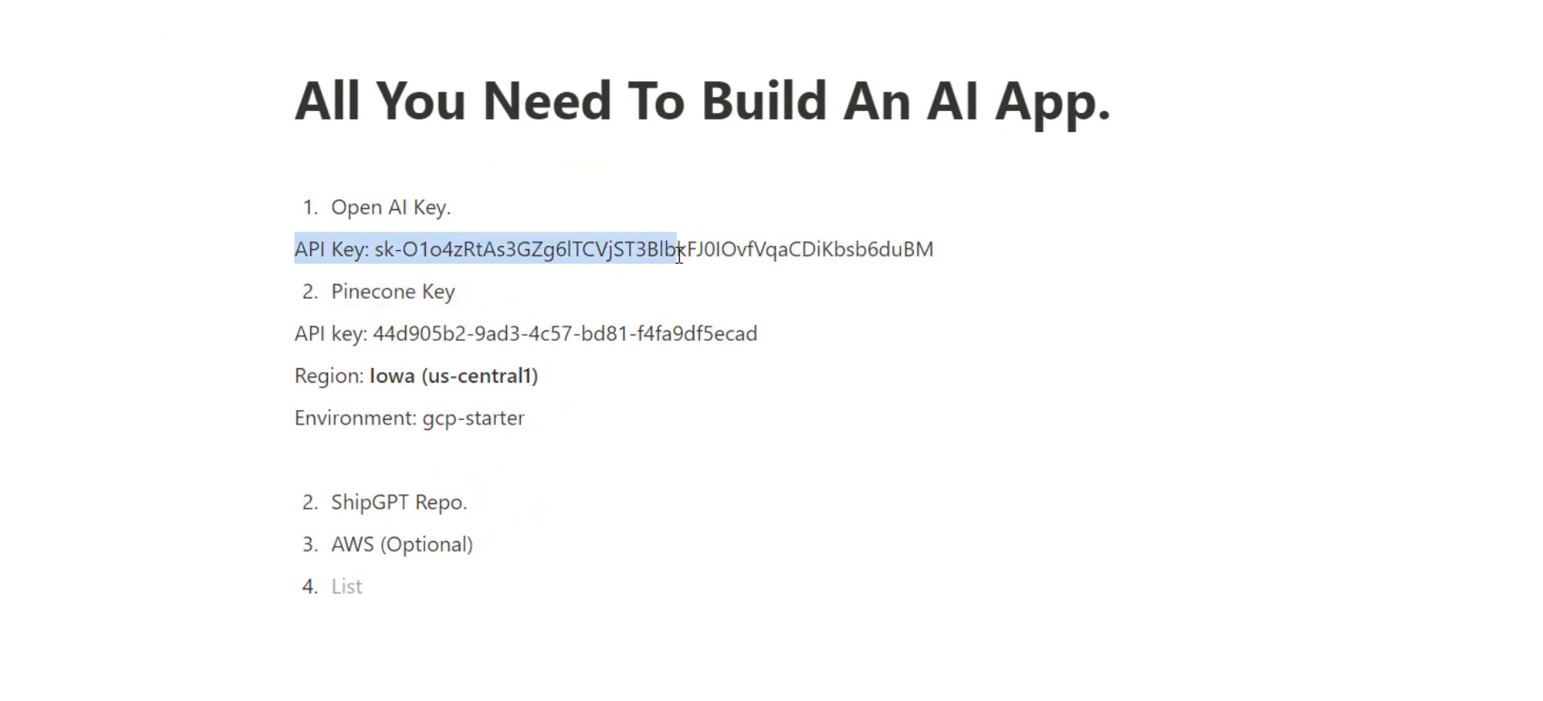